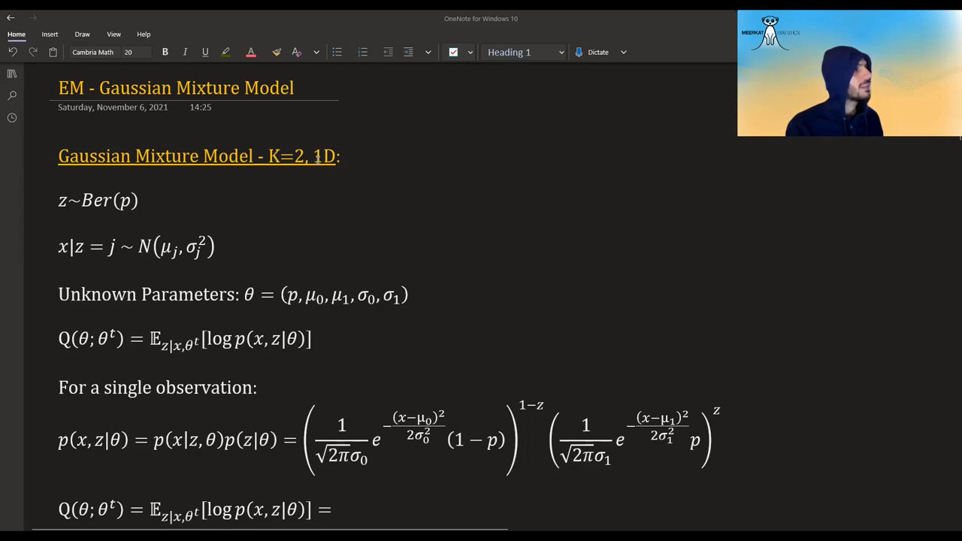
Examine the K=2, 1D heading and the conditional distribution of x given z = j, highlighting their terms.
{"action": "left_click", "coordinate": [325, 155]}
{"action": "left_click_drag", "start_coordinate": [275, 154], "coordinate": [288, 154]}
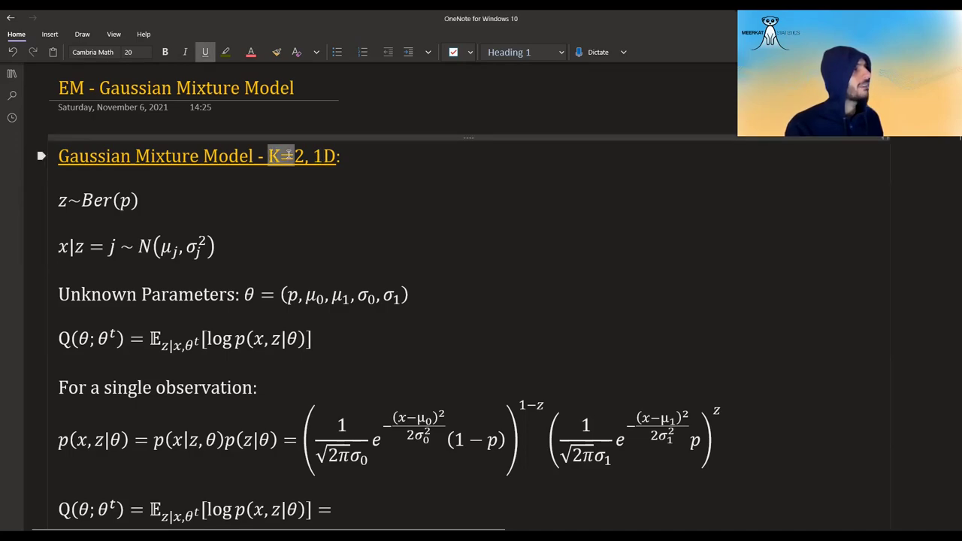
{"action": "left_click", "coordinate": [273, 187]}
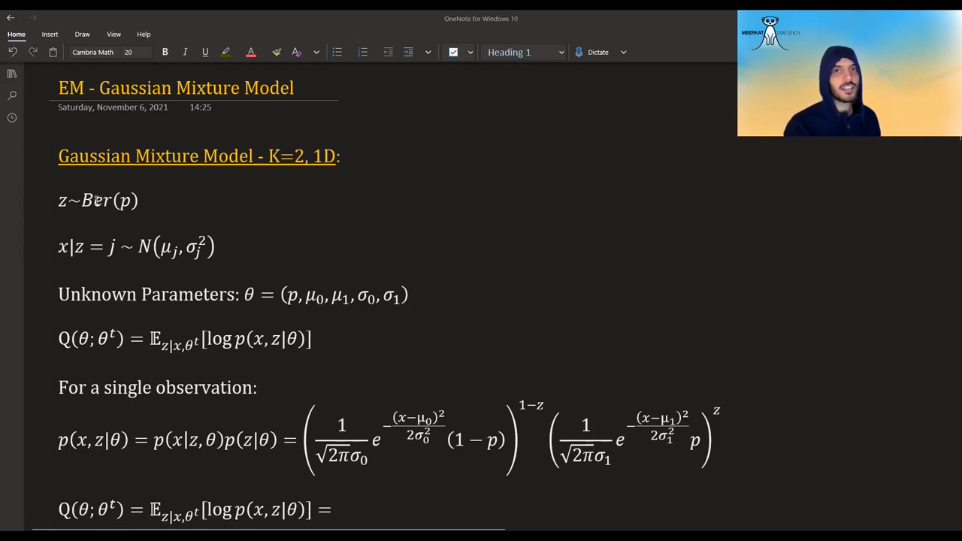
{"action": "mouse_move", "coordinate": [75, 247]}
{"action": "left_mouse_down"}
{"action": "mouse_move", "coordinate": [115, 250]}
{"action": "mouse_move", "coordinate": [68, 247]}
{"action": "left_mouse_up"}
{"action": "left_click", "coordinate": [115, 250]}
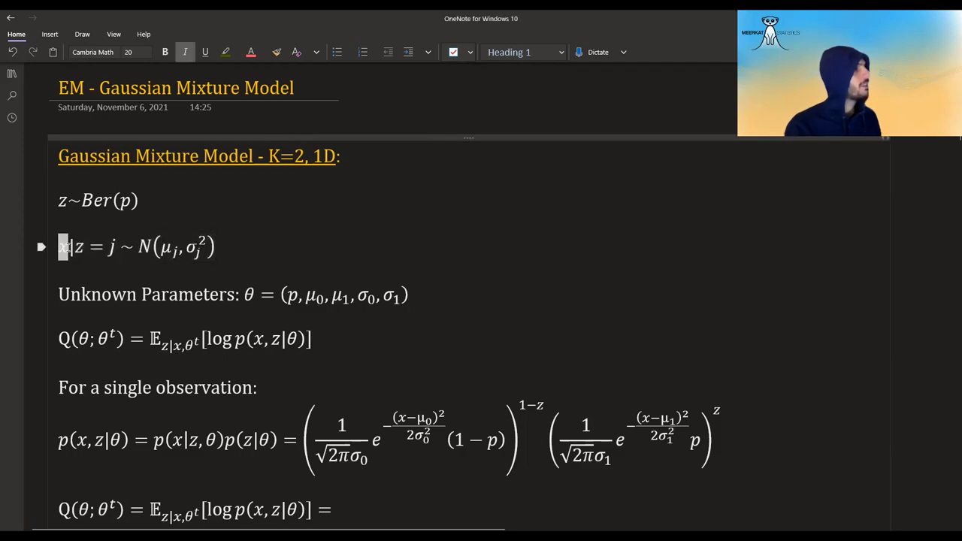
{"action": "left_click", "coordinate": [67, 247]}
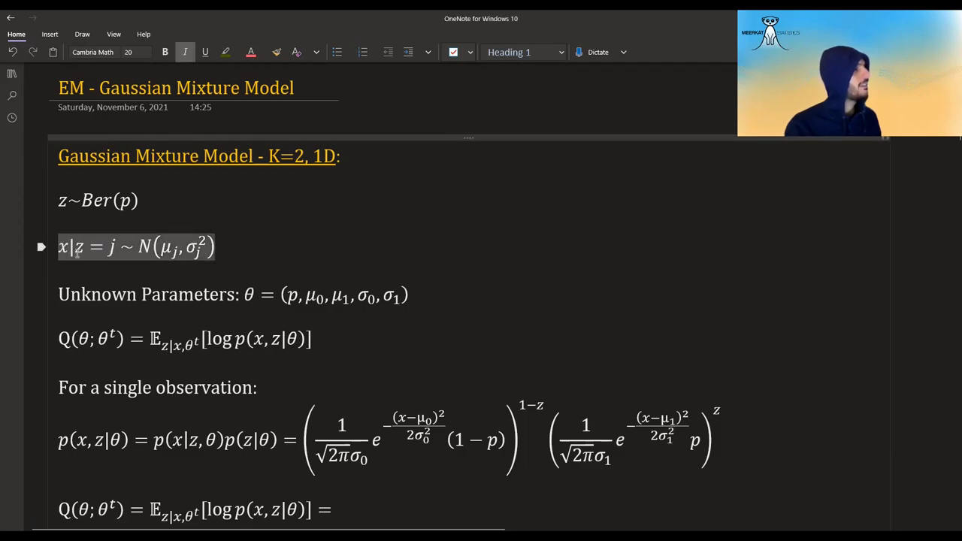
{"action": "left_click_drag", "start_coordinate": [140, 247], "coordinate": [218, 243]}
{"action": "left_click", "coordinate": [179, 268]}
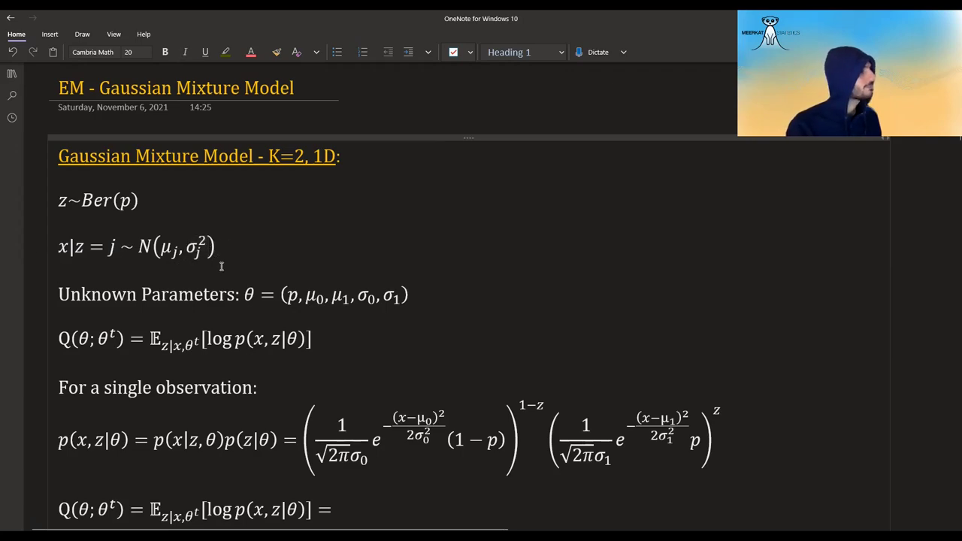
Review the unknown parameters in θ, highlighting the means, the standard deviations and p.
{"action": "left_click_drag", "start_coordinate": [311, 297], "coordinate": [395, 299]}
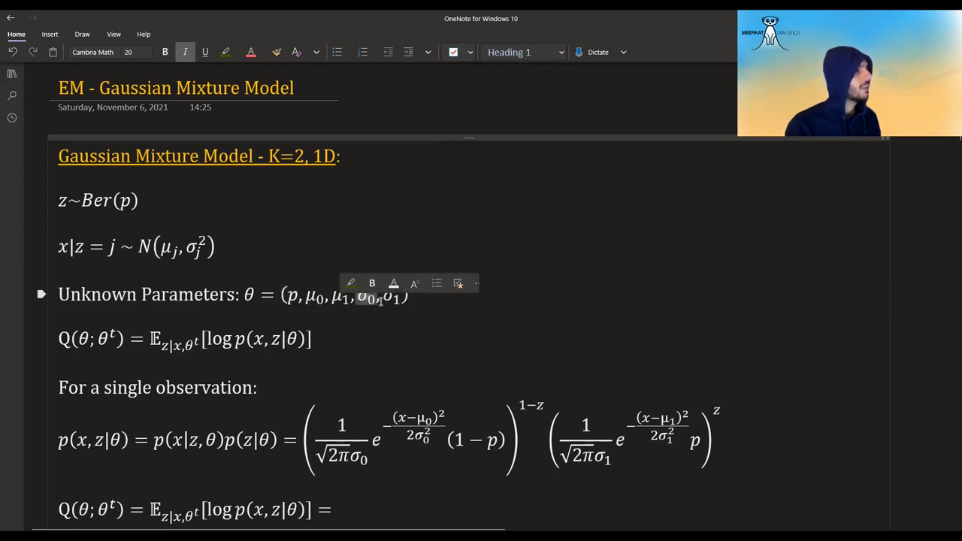
{"action": "left_click_drag", "start_coordinate": [299, 296], "coordinate": [292, 296]}
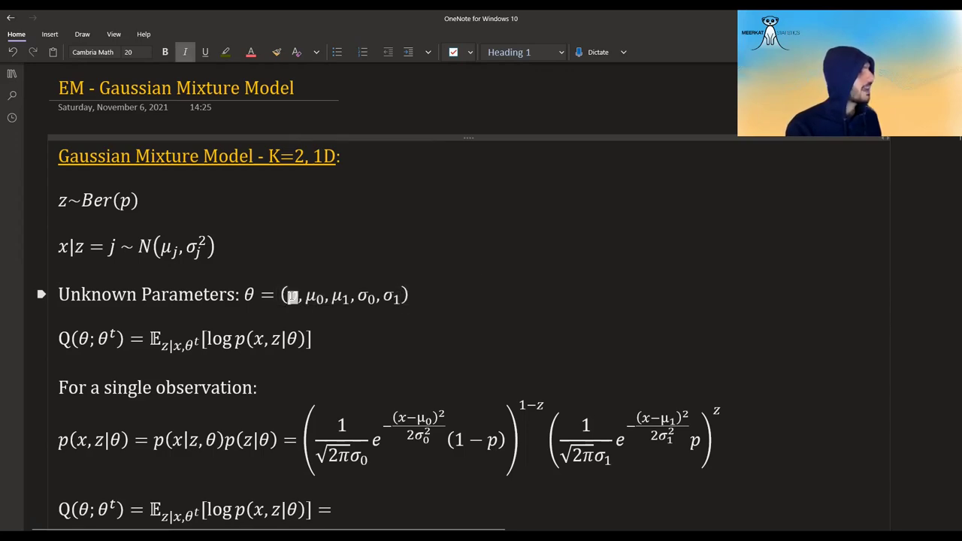
{"action": "left_click", "coordinate": [293, 296]}
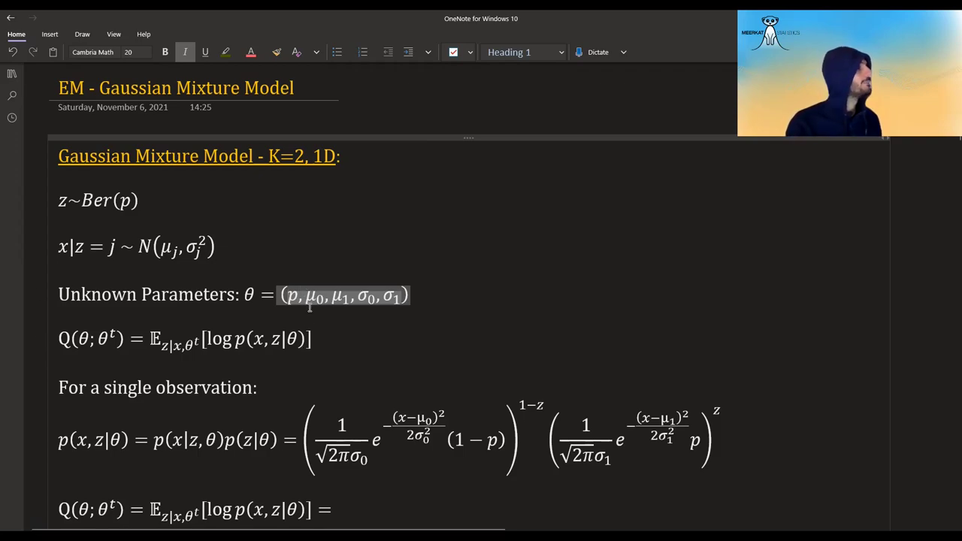
{"action": "left_click", "coordinate": [305, 325]}
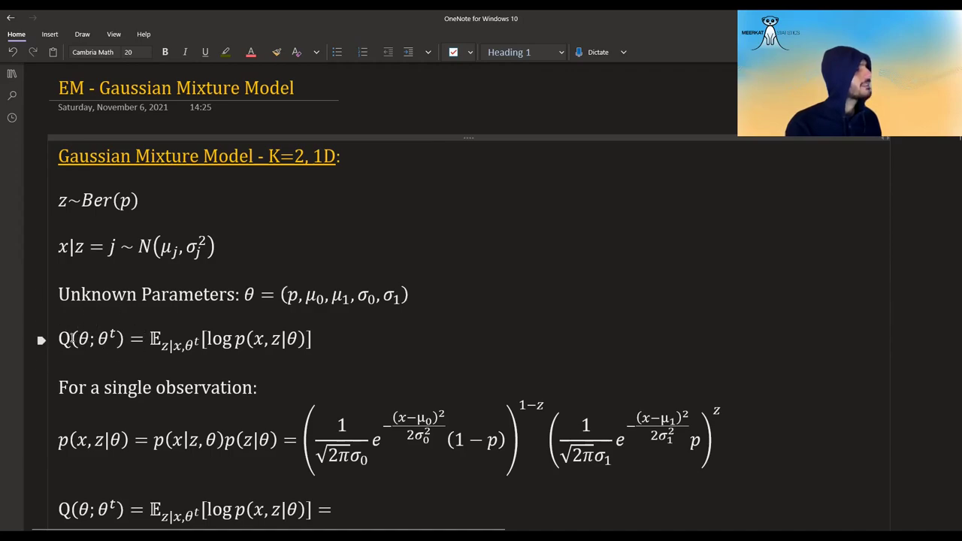
Examine the definition of Q(θ;θᵗ), highlighting the expectation's conditioning on x and θᵗ and the log p(x,z|θ) term.
{"action": "left_click", "coordinate": [74, 338]}
{"action": "left_click", "coordinate": [104, 341]}
{"action": "left_click", "coordinate": [167, 345]}
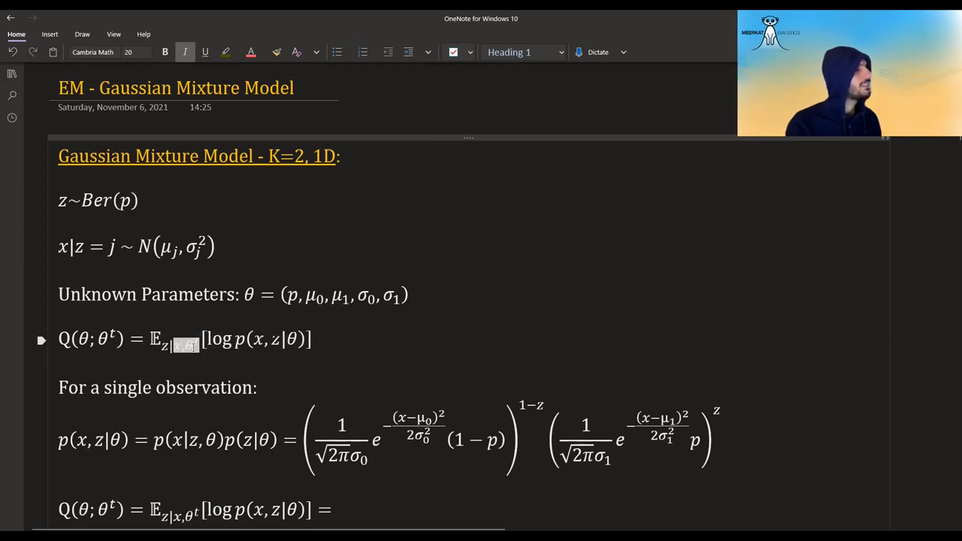
{"action": "left_click_drag", "start_coordinate": [184, 346], "coordinate": [209, 353]}
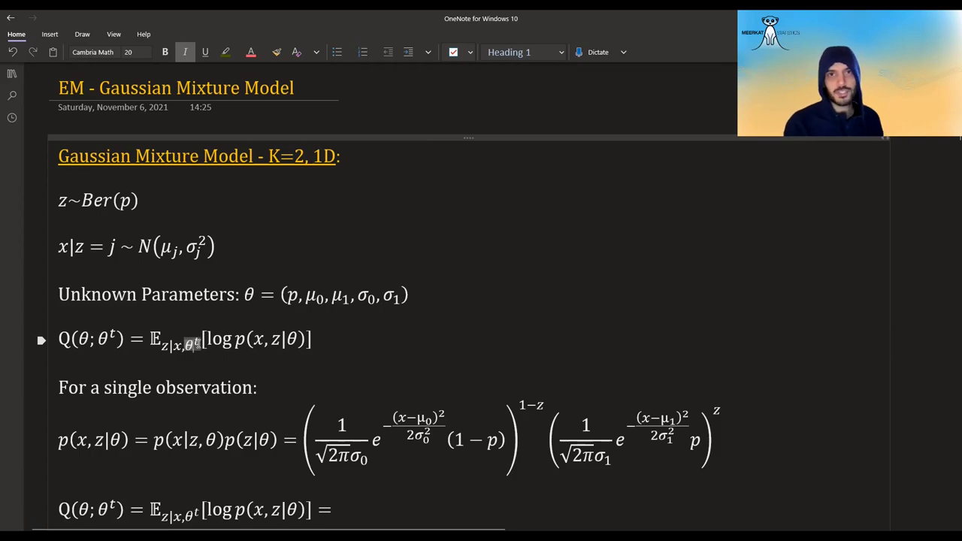
{"action": "left_click", "coordinate": [215, 343]}
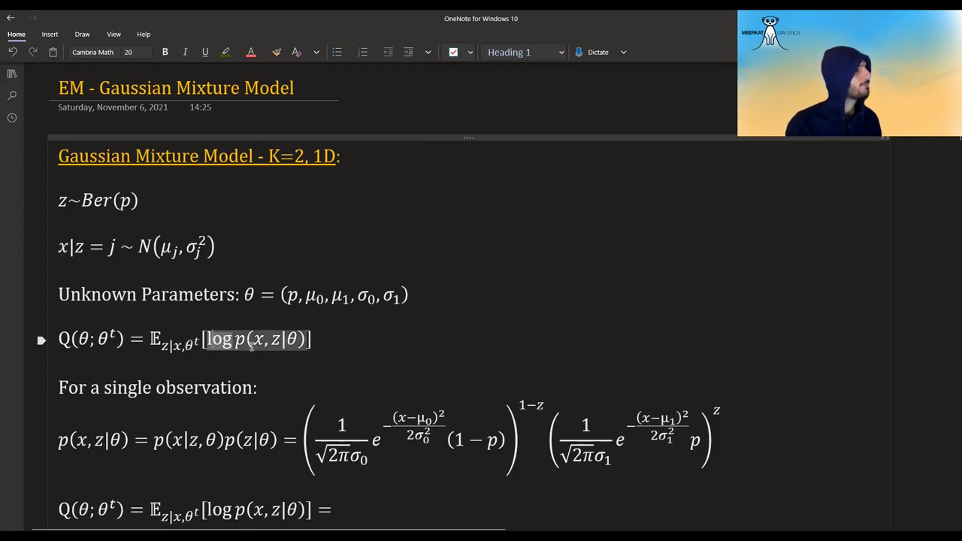
{"action": "left_click", "coordinate": [277, 340]}
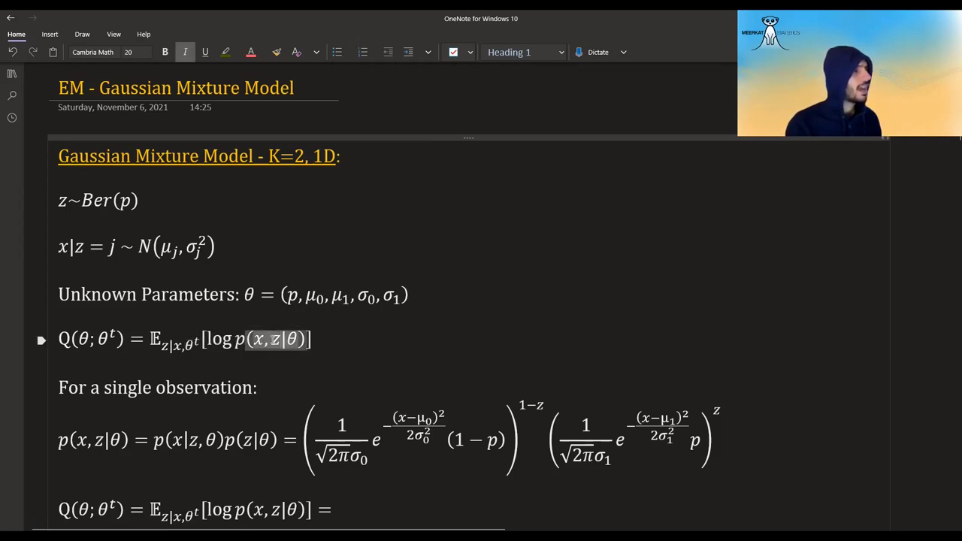
Examine how p(x,z|θ) for a single observation factors into p(x|z,θ) and p(z|θ).
{"action": "scroll", "coordinate": [280, 340], "scroll_direction": "down", "scroll_amount": 1}
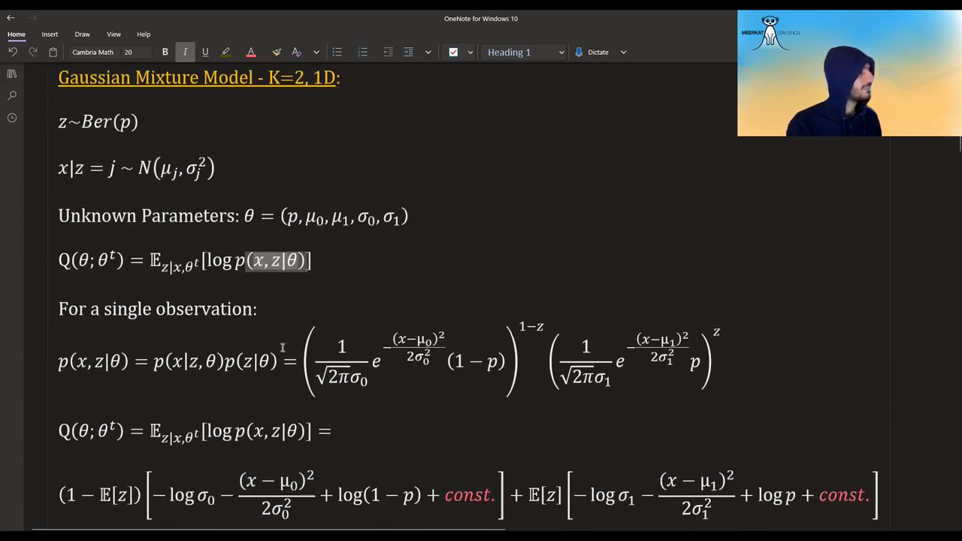
{"action": "left_click", "coordinate": [202, 307]}
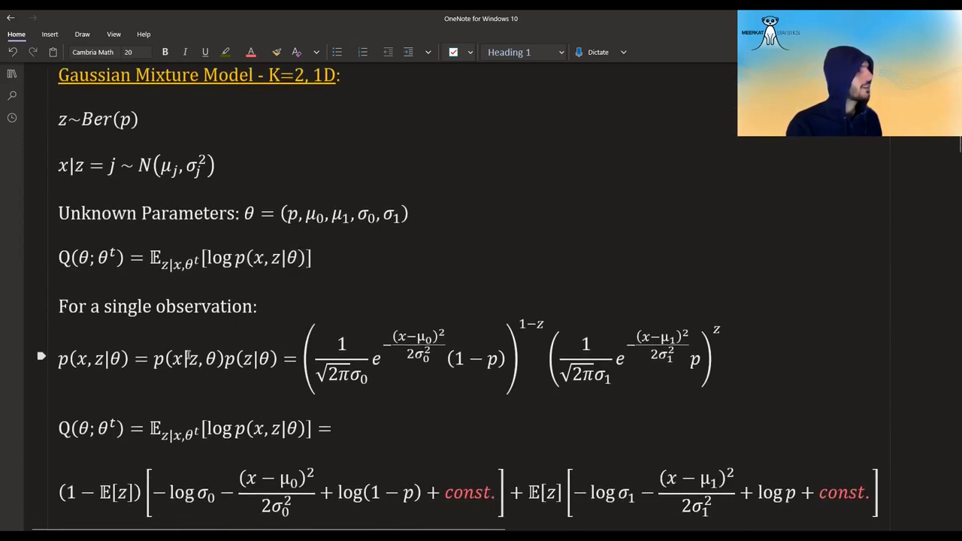
{"action": "left_click", "coordinate": [150, 360]}
{"action": "left_click_drag", "start_coordinate": [154, 360], "coordinate": [257, 362]}
{"action": "left_click", "coordinate": [258, 362]}
{"action": "left_click", "coordinate": [185, 358]}
{"action": "left_click", "coordinate": [248, 362]}
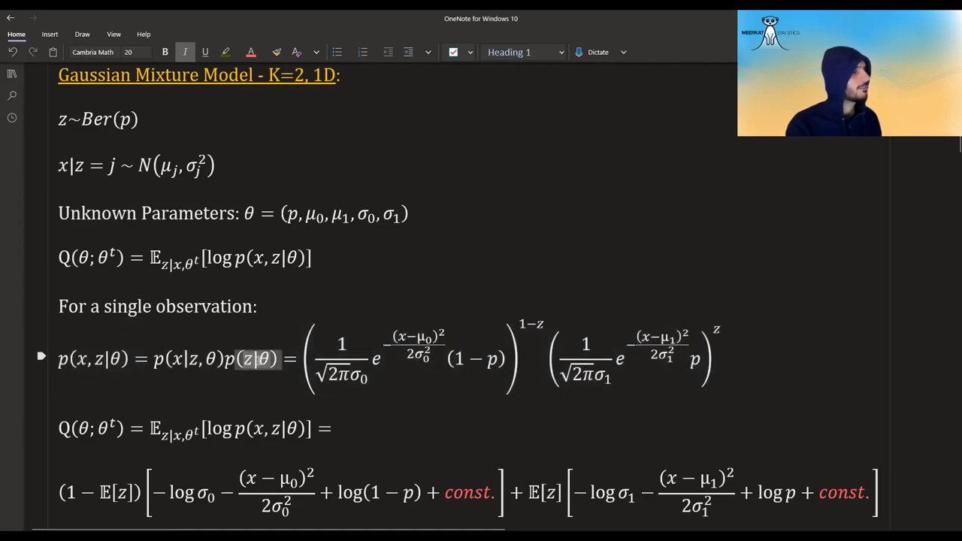
{"action": "left_click", "coordinate": [282, 359]}
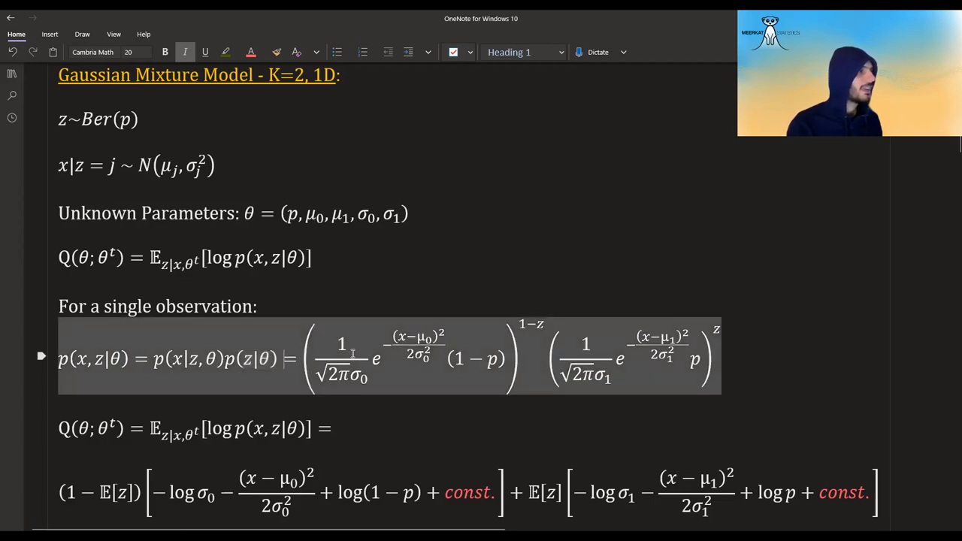
Examine the first factor of the single-observation likelihood, highlighting its Gaussian density with μ₀ and the (1−p) term.
{"action": "left_click_drag", "start_coordinate": [307, 355], "coordinate": [583, 366]}
{"action": "left_click", "coordinate": [593, 359]}
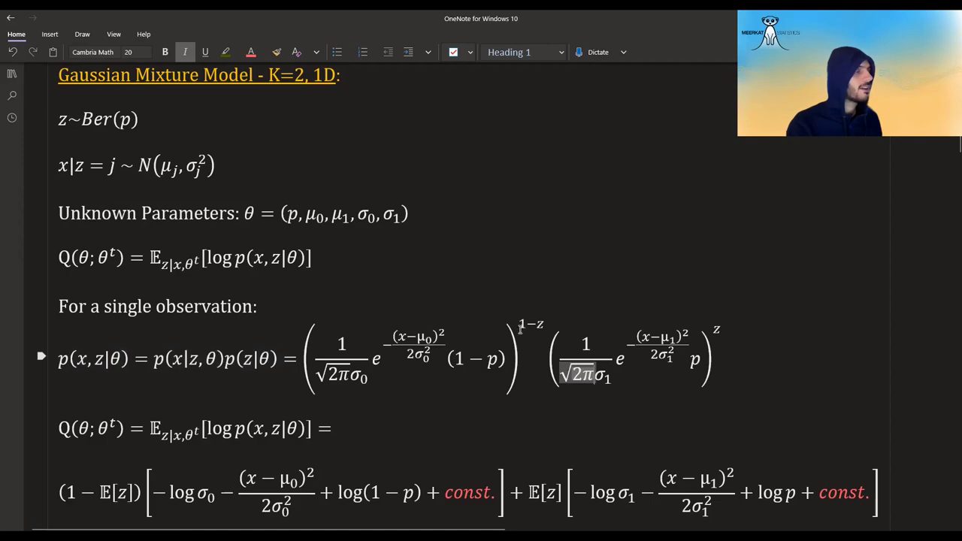
{"action": "left_click_drag", "start_coordinate": [324, 358], "coordinate": [406, 364]}
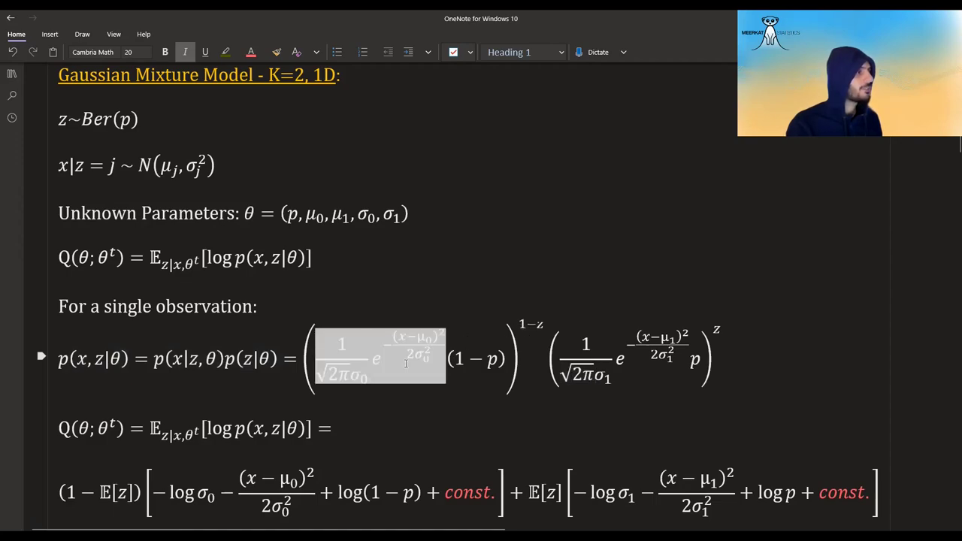
{"action": "left_click", "coordinate": [184, 358]}
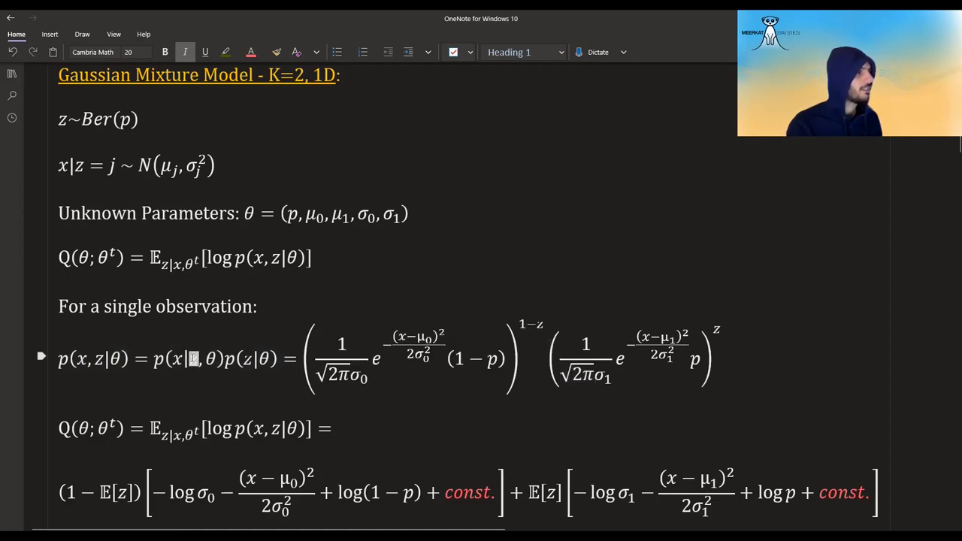
{"action": "left_click_drag", "start_coordinate": [185, 358], "coordinate": [207, 359]}
{"action": "double_click", "coordinate": [424, 338]}
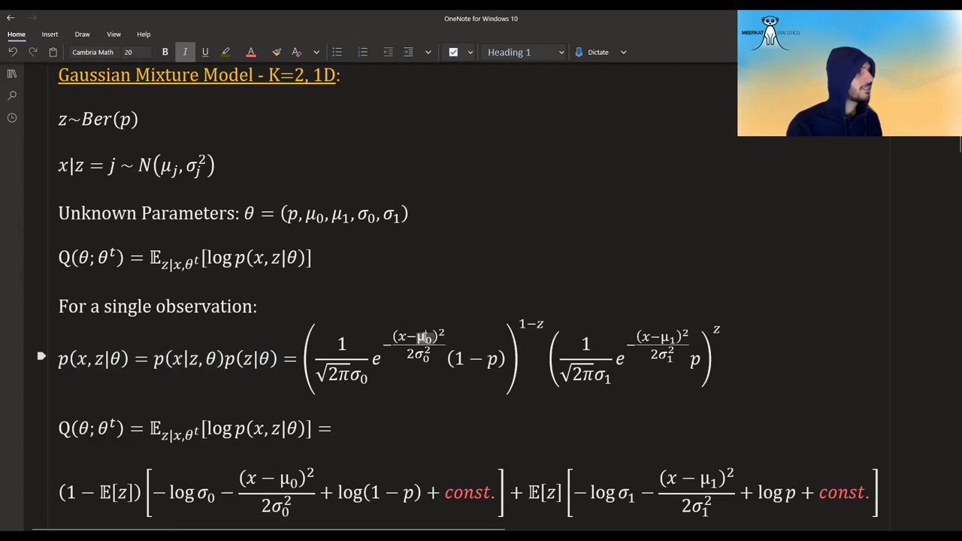
{"action": "left_click_drag", "start_coordinate": [451, 360], "coordinate": [479, 363]}
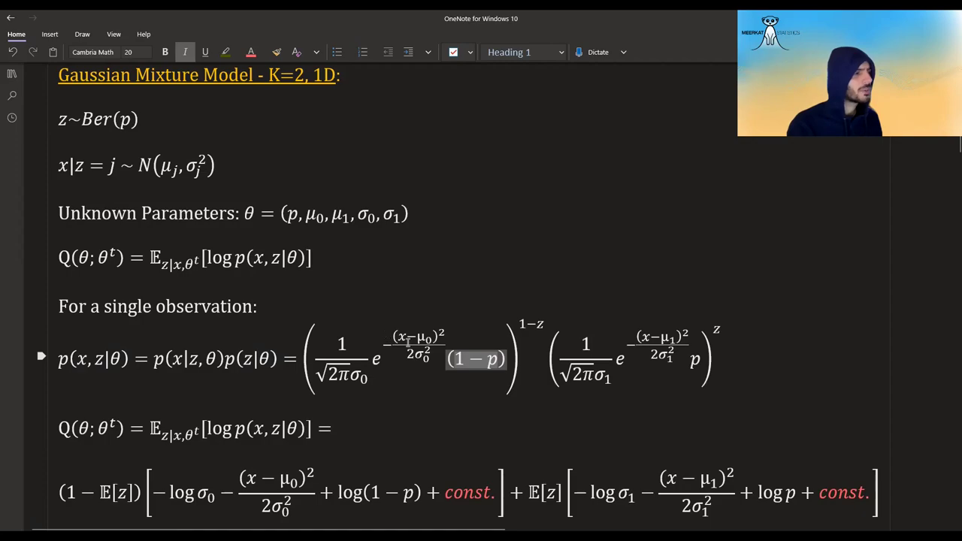
Examine the likelihood's second factor with μ₁ and p, and compare the roles of the exponents 1−z and z.
{"action": "left_click", "coordinate": [669, 341]}
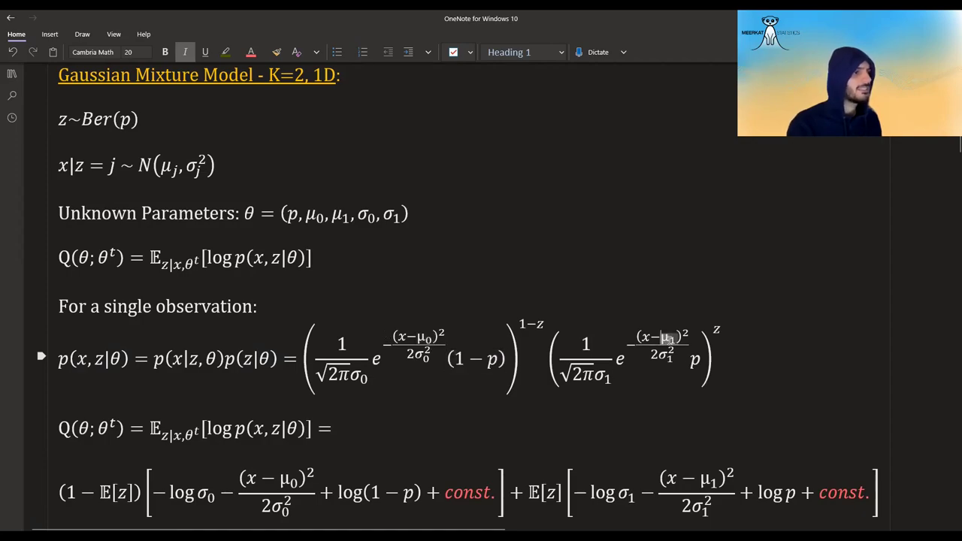
{"action": "left_click", "coordinate": [697, 360]}
{"action": "left_click", "coordinate": [550, 322]}
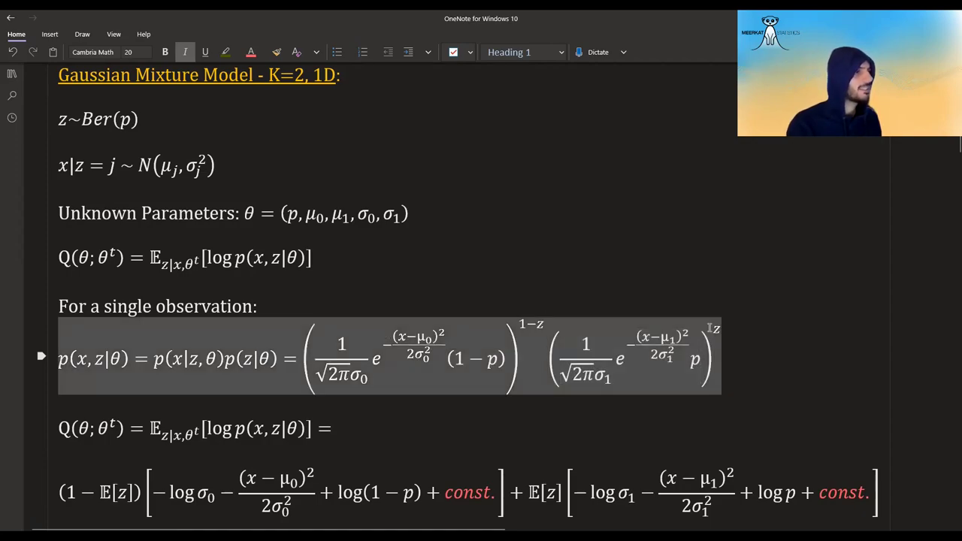
{"action": "left_click", "coordinate": [717, 329]}
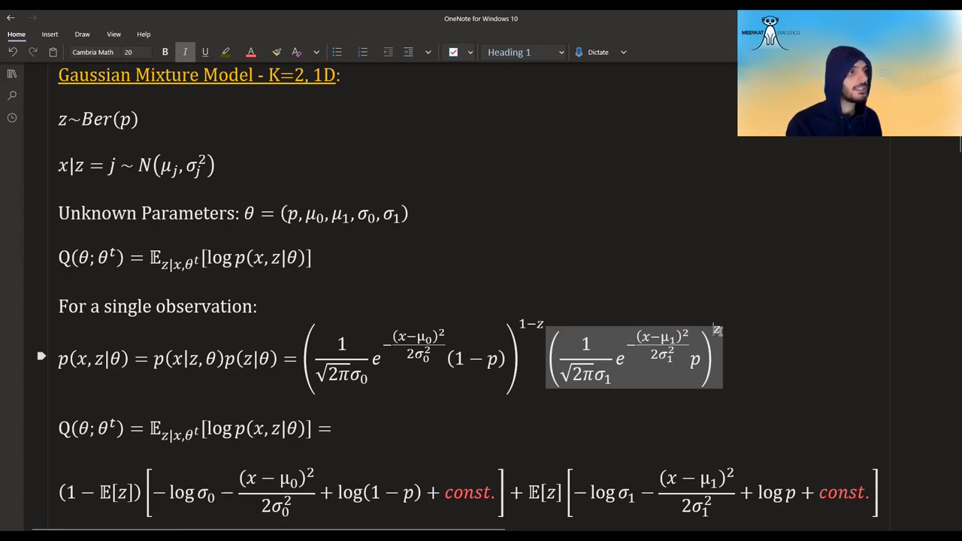
{"action": "left_click_drag", "start_coordinate": [571, 362], "coordinate": [680, 370]}
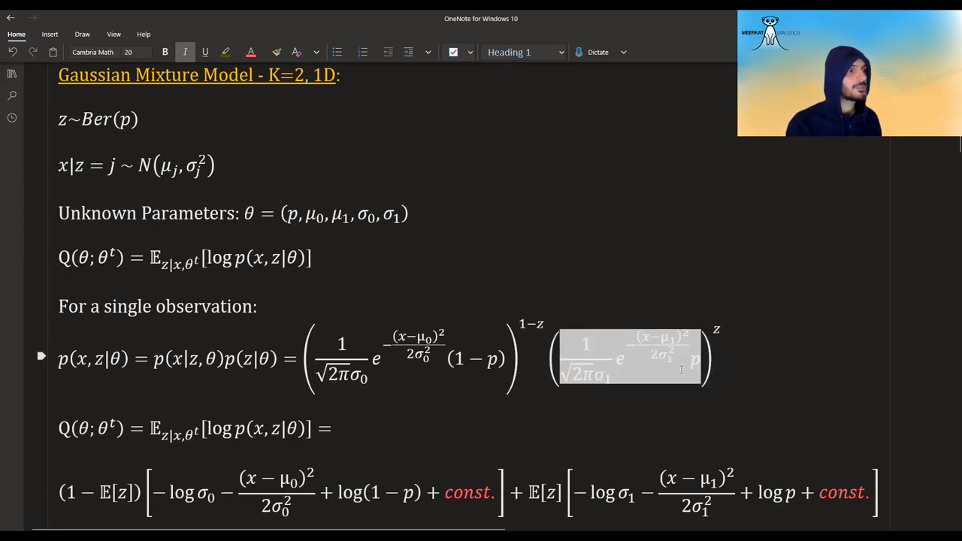
{"action": "left_click", "coordinate": [630, 360]}
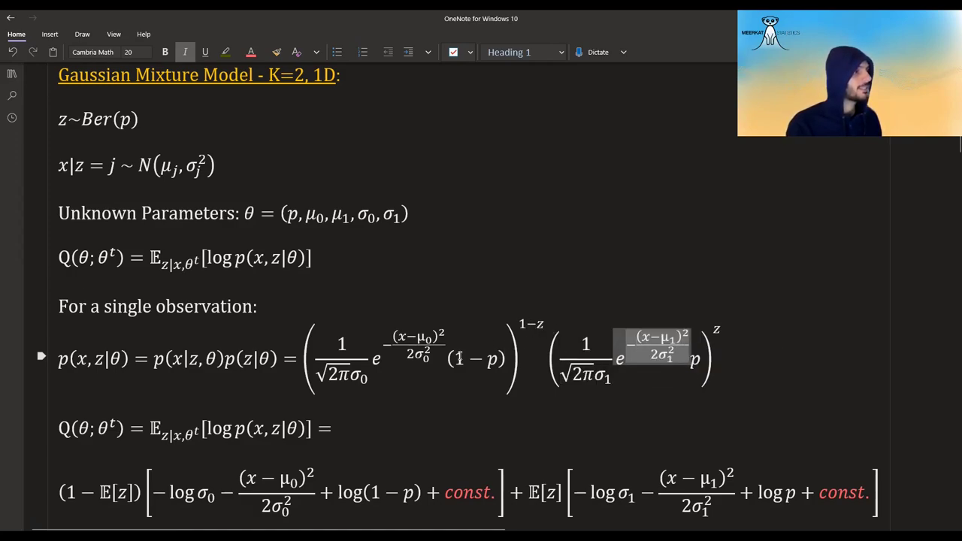
{"action": "left_click_drag", "start_coordinate": [504, 356], "coordinate": [354, 349]}
{"action": "left_click", "coordinate": [322, 396]}
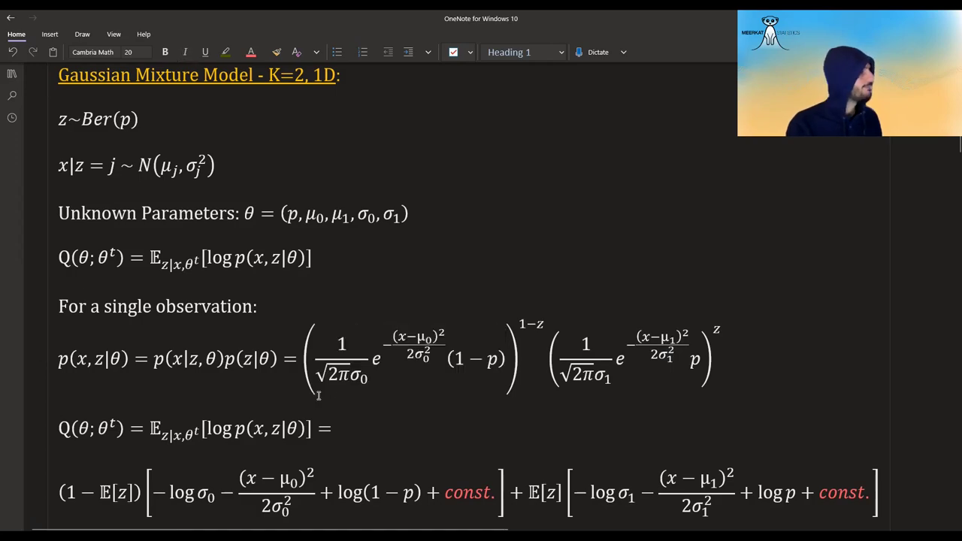
Relate the single-observation p(x,z|θ) to the expectation and log term in the Q(θ;θᵗ) line below it.
{"action": "scroll", "coordinate": [230, 333], "scroll_direction": "down", "scroll_amount": 1}
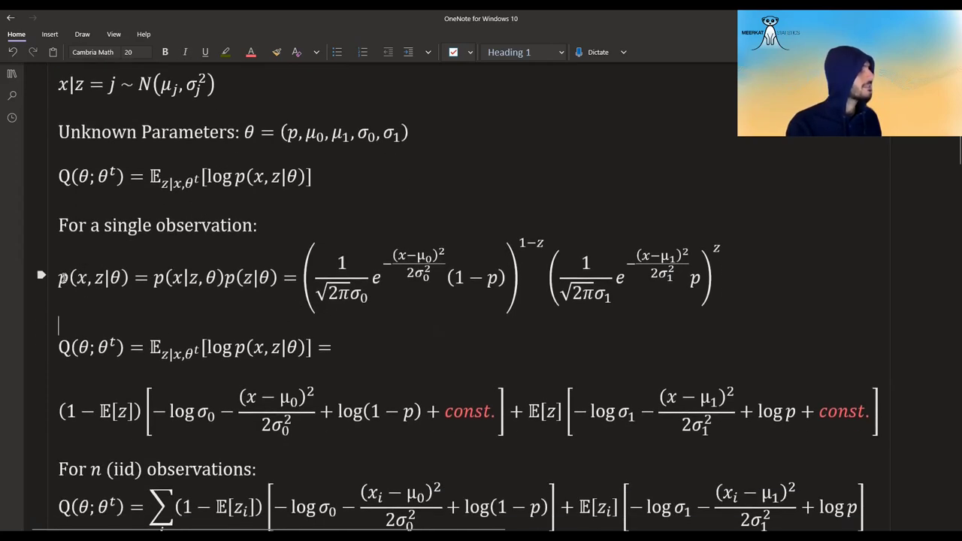
{"action": "double_click", "coordinate": [98, 278]}
{"action": "double_click", "coordinate": [154, 347]}
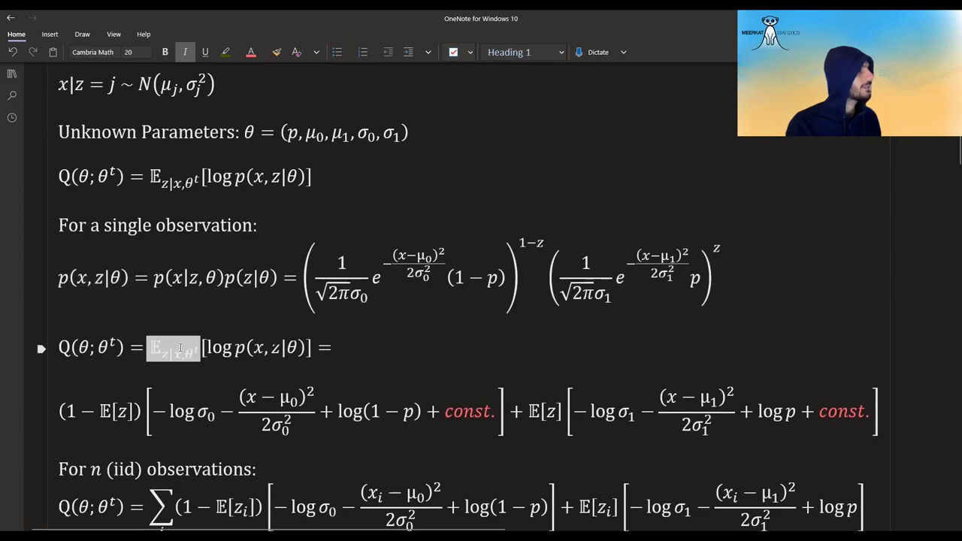
{"action": "double_click", "coordinate": [279, 359]}
{"action": "scroll", "coordinate": [279, 359], "scroll_direction": "down", "scroll_amount": 1}
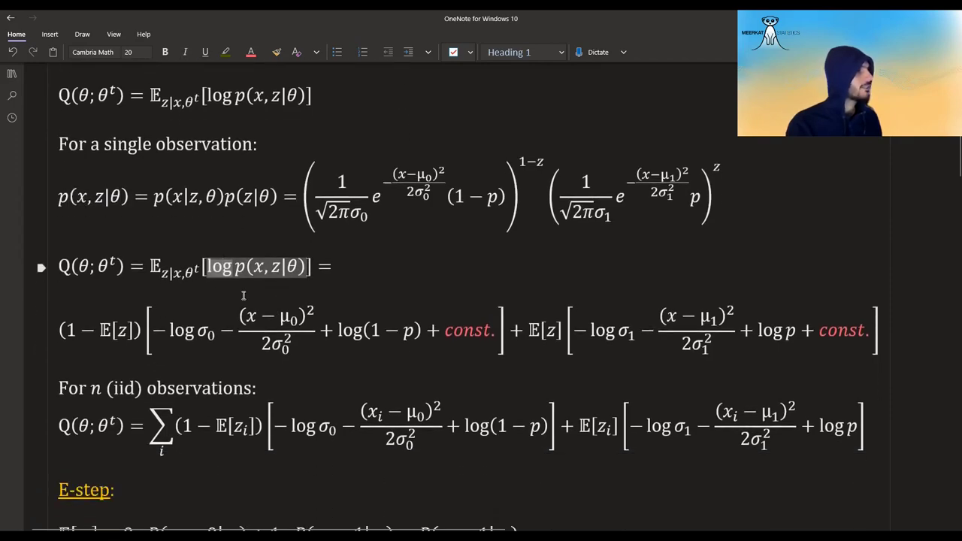
Match the likelihood factor raised to 1−z with its bracketed log terms and the (1−E[z]) coefficient in the expanded Q(θ;θᵗ).
{"action": "double_click", "coordinate": [518, 211]}
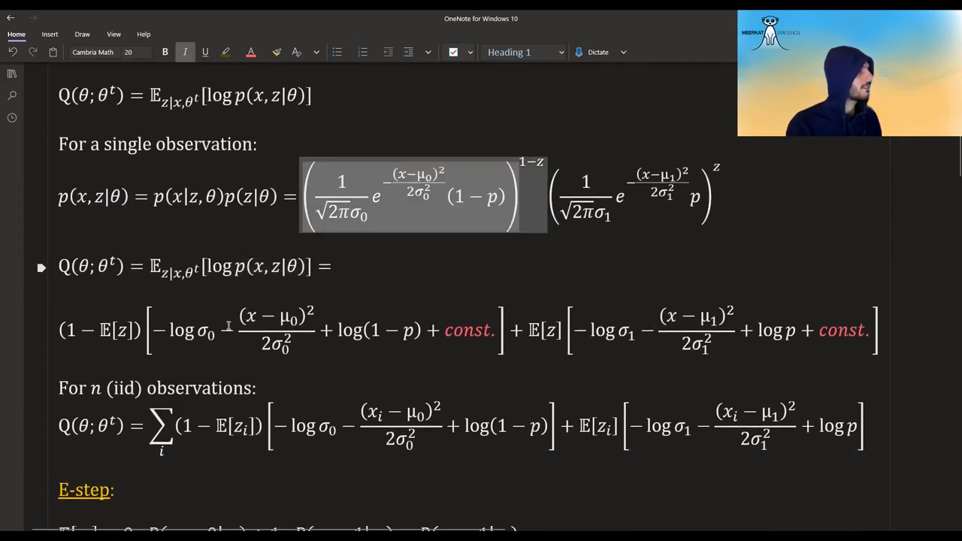
{"action": "double_click", "coordinate": [256, 323]}
{"action": "double_click", "coordinate": [502, 346]}
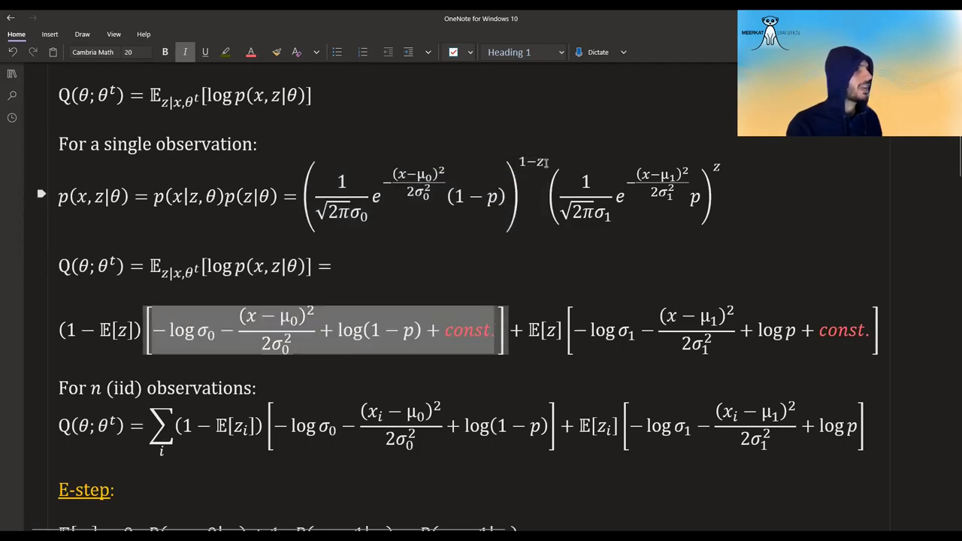
{"action": "double_click", "coordinate": [519, 170]}
{"action": "double_click", "coordinate": [112, 329]}
{"action": "double_click", "coordinate": [159, 264]}
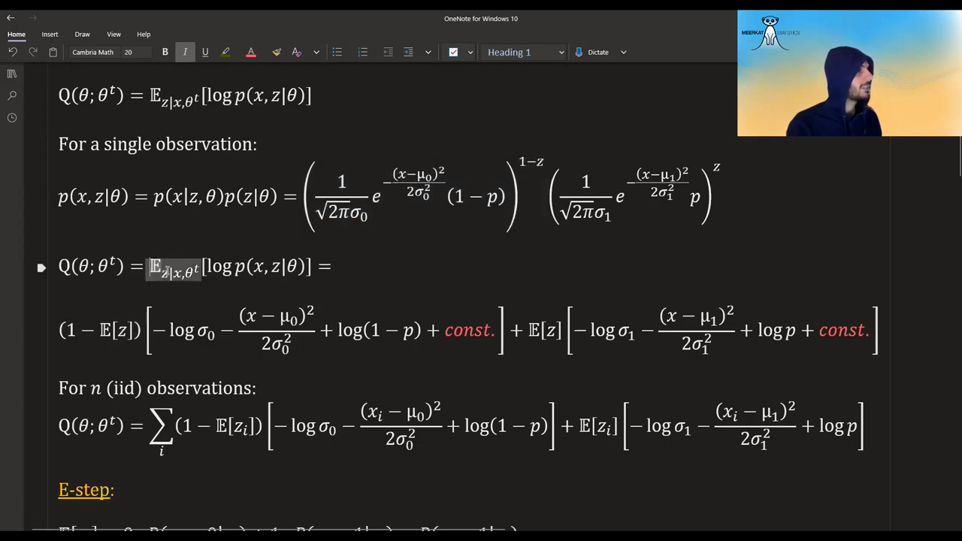
{"action": "left_click_drag", "start_coordinate": [103, 326], "coordinate": [143, 329]}
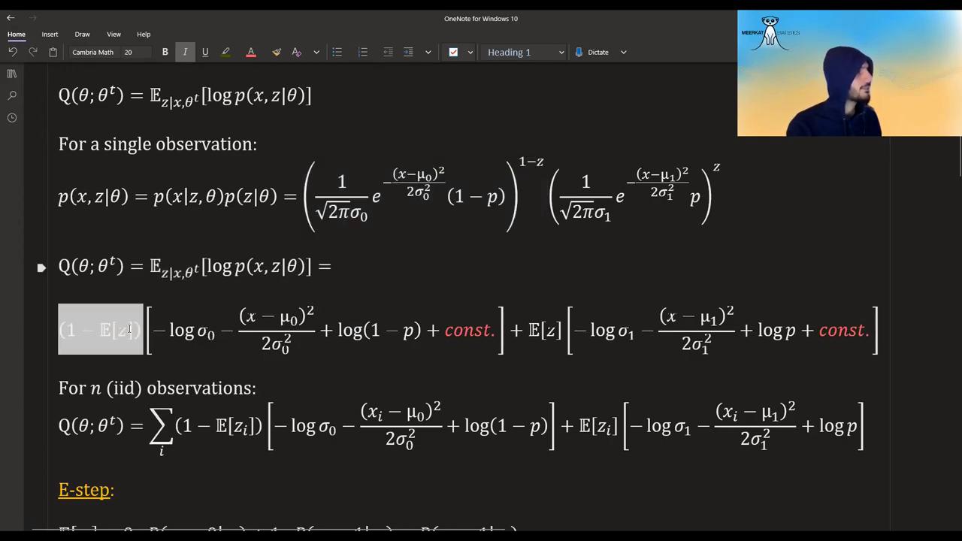
Compare the single-observation expansion of Q(θ;θᵗ) with its summed form for n iid observations.
{"action": "left_click", "coordinate": [142, 329]}
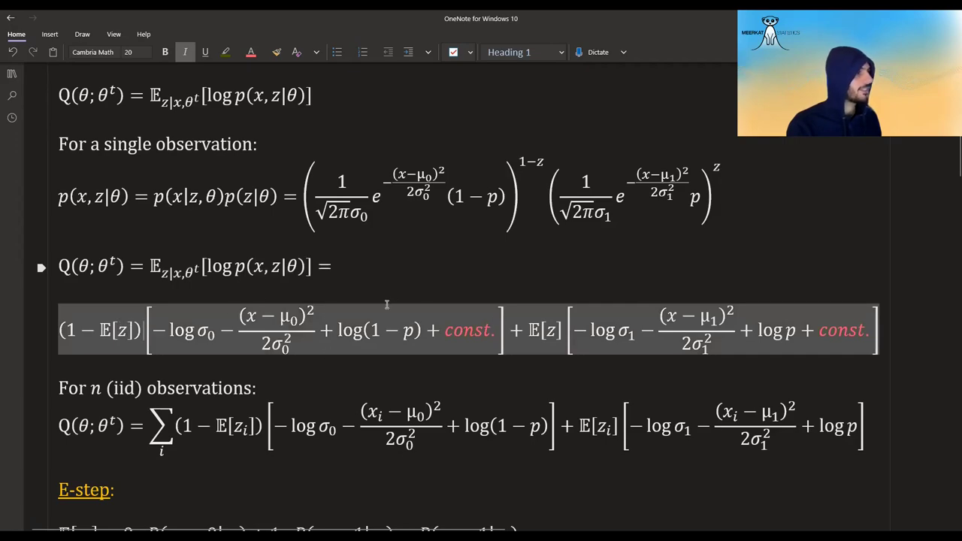
{"action": "scroll", "coordinate": [374, 304], "scroll_direction": "down", "scroll_amount": 2}
{"action": "left_click", "coordinate": [255, 303]}
{"action": "scroll", "coordinate": [255, 303], "scroll_direction": "up", "scroll_amount": 2}
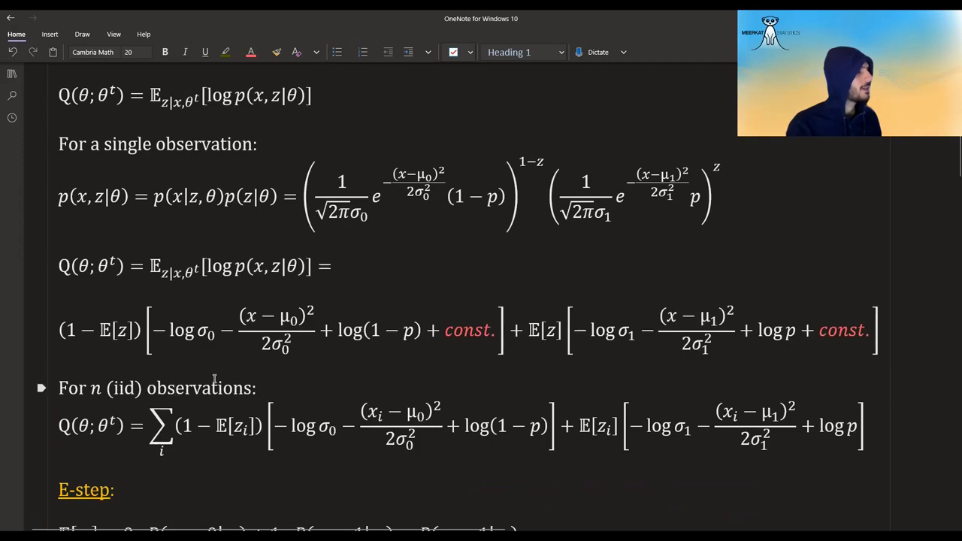
{"action": "scroll", "coordinate": [198, 391], "scroll_direction": "down", "scroll_amount": 2}
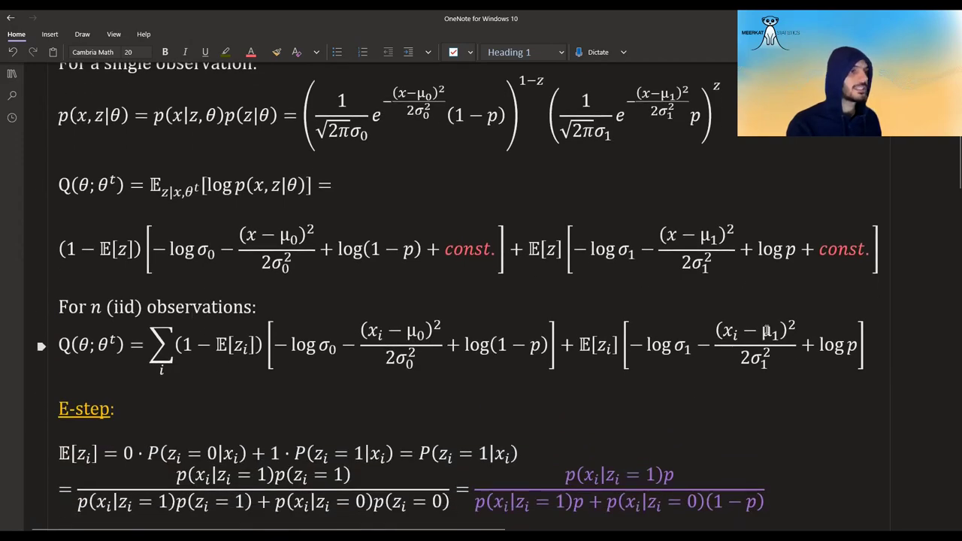
{"action": "scroll", "coordinate": [465, 294], "scroll_direction": "down", "scroll_amount": 4}
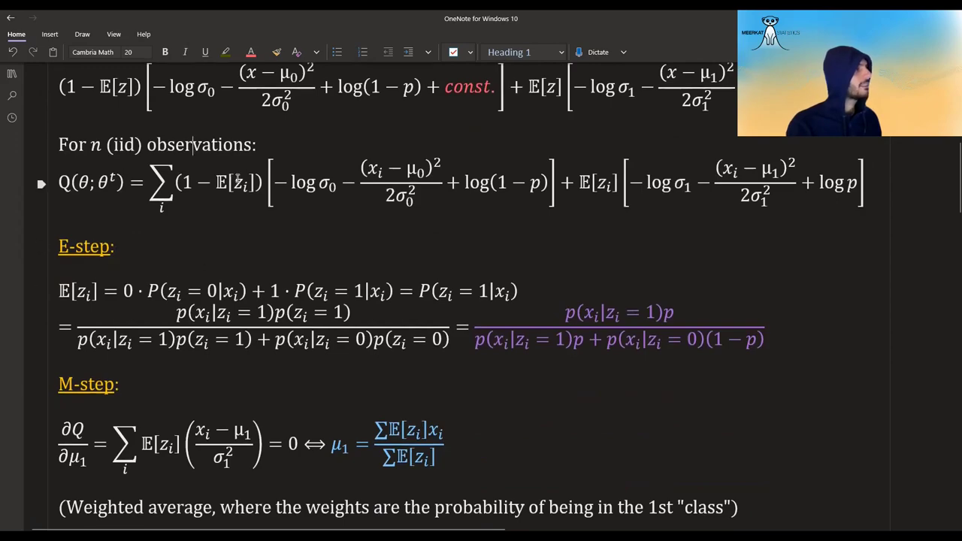
Relate E[zᵢ] in the n-observation Q(θ;θᵗ) to the E-step expression P(zᵢ=1|xᵢ), highlighting the conditioning on xᵢ.
{"action": "left_click_drag", "start_coordinate": [224, 181], "coordinate": [238, 182]}
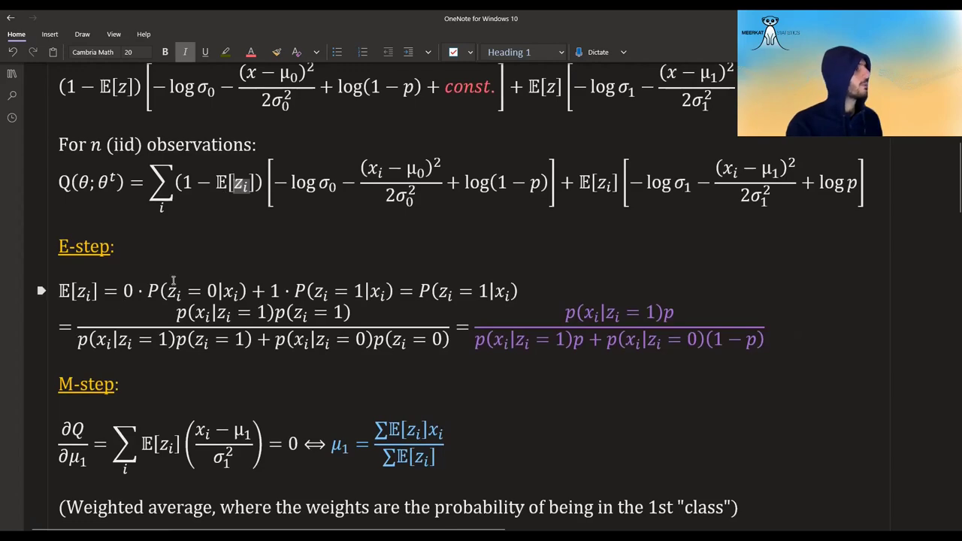
{"action": "double_click", "coordinate": [84, 291]}
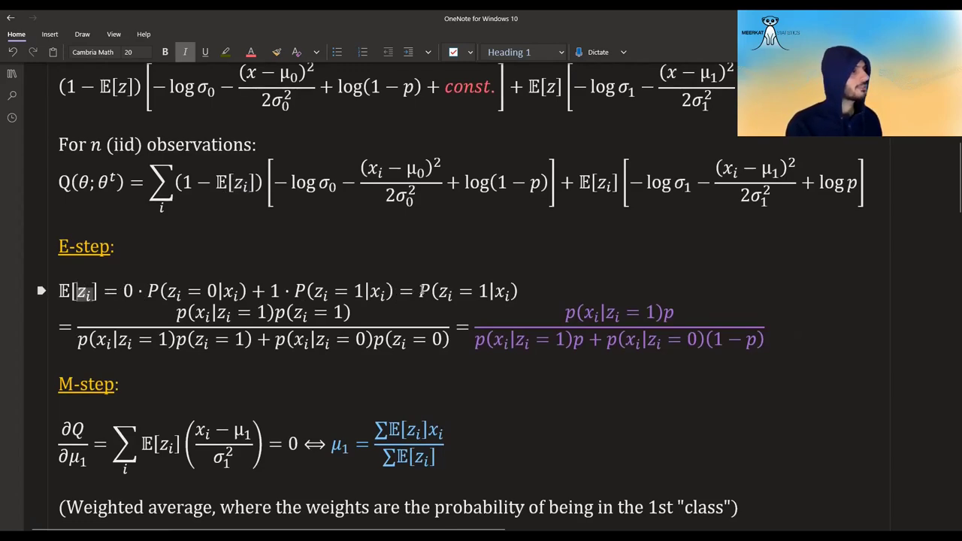
{"action": "left_click_drag", "start_coordinate": [422, 291], "coordinate": [481, 292]}
{"action": "left_click", "coordinate": [481, 290]}
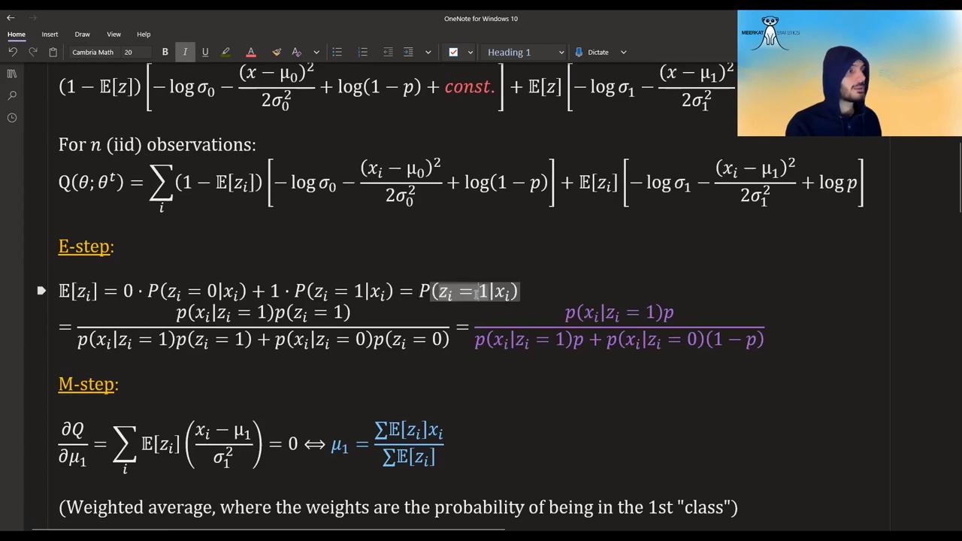
{"action": "left_click_drag", "start_coordinate": [506, 295], "coordinate": [496, 289]}
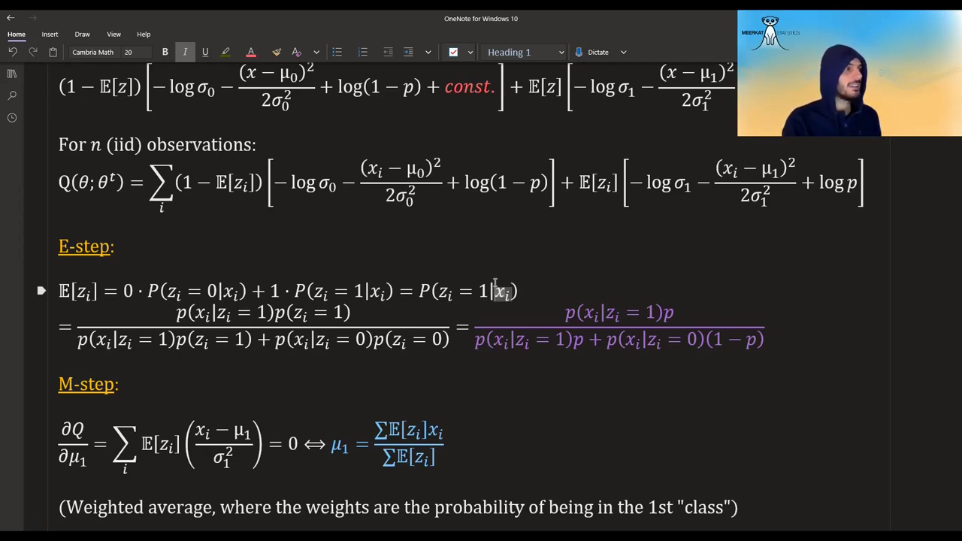
Examine the Bayes fraction that expands P(zᵢ=1|xᵢ) in the E-step, highlighting the terms of its denominator.
{"action": "scroll", "coordinate": [495, 284], "scroll_direction": "up", "scroll_amount": 3}
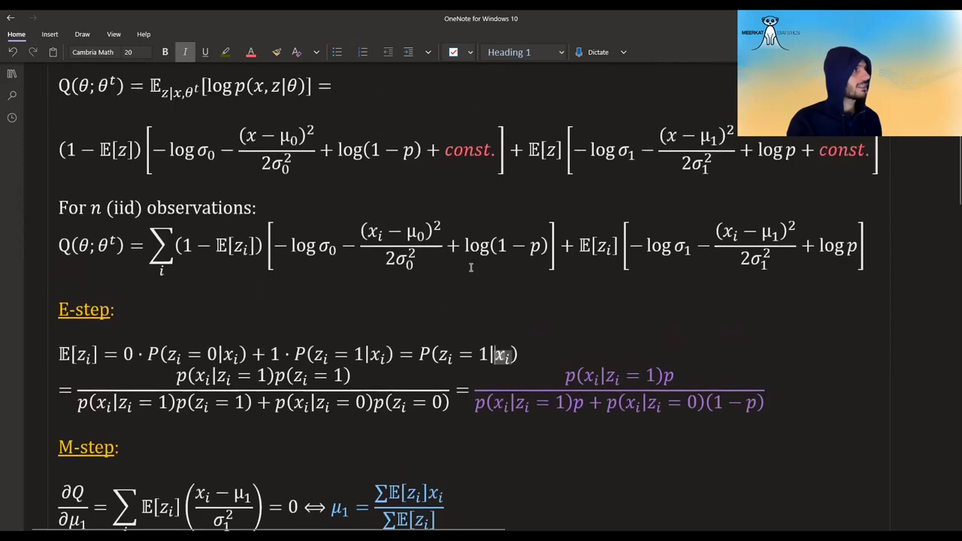
{"action": "double_click", "coordinate": [193, 192]}
{"action": "scroll", "coordinate": [204, 207], "scroll_direction": "down", "scroll_amount": 4}
{"action": "left_click", "coordinate": [215, 259]}
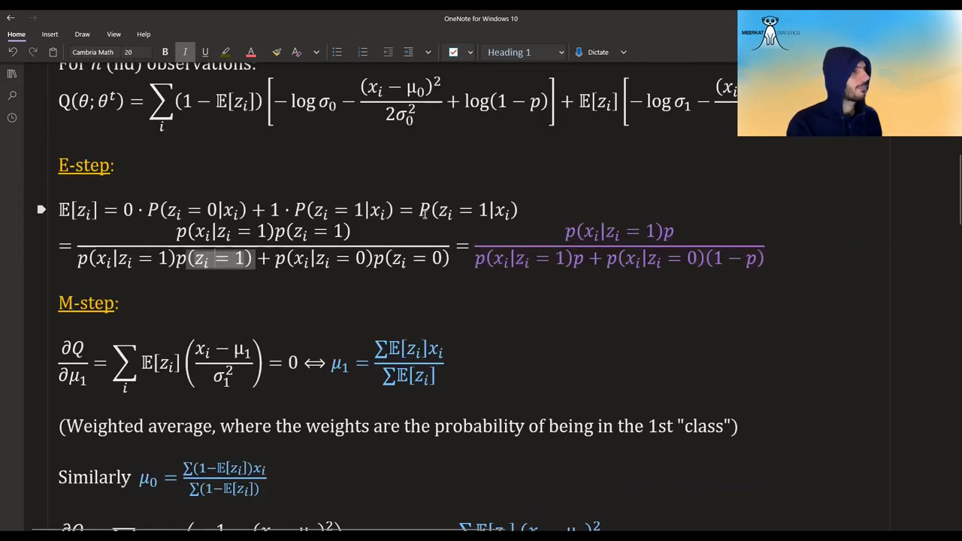
{"action": "left_click_drag", "start_coordinate": [89, 255], "coordinate": [249, 248]}
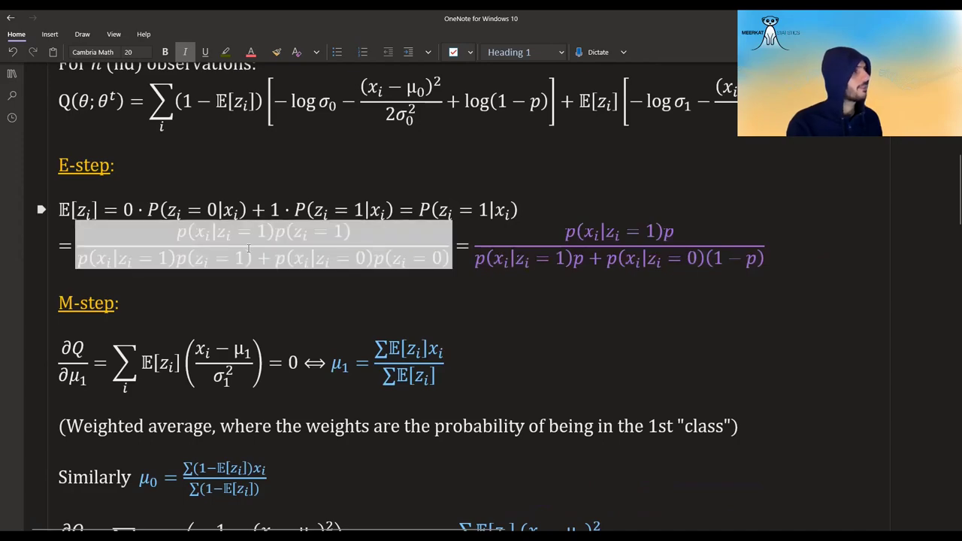
{"action": "left_click", "coordinate": [309, 257]}
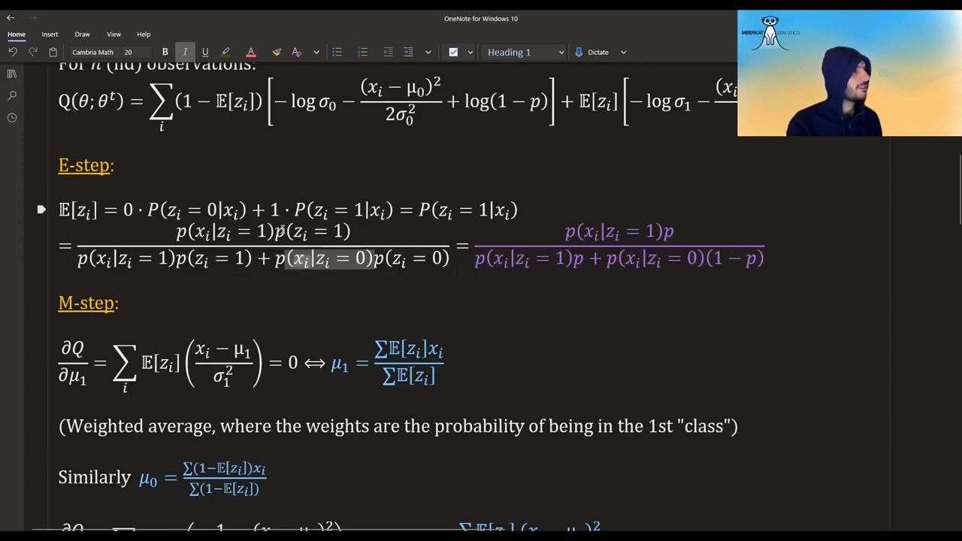
Match the priors p(zᵢ=1) and p(zᵢ=0) in the Bayes fraction with p and (1−p) in the purple E-step formula.
{"action": "left_click_drag", "start_coordinate": [276, 234], "coordinate": [329, 232]}
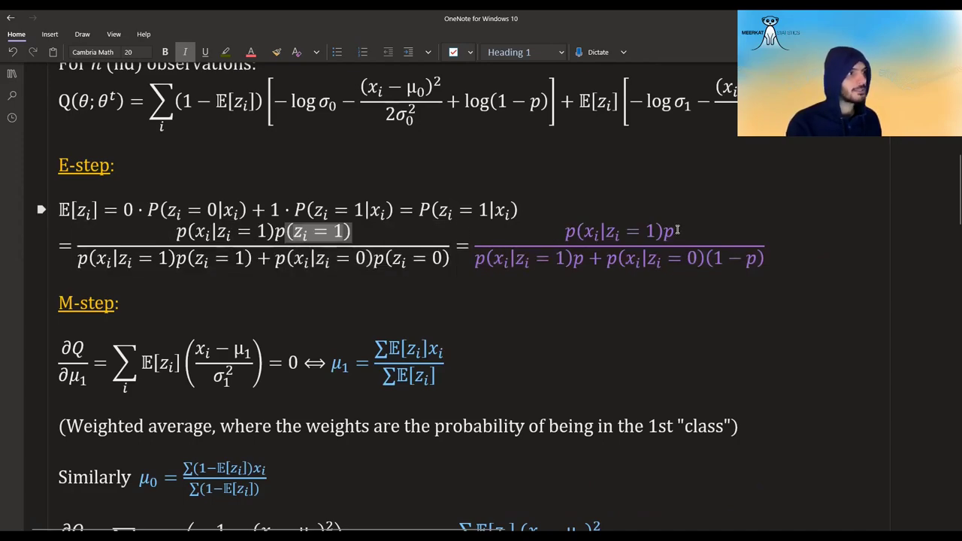
{"action": "left_click_drag", "start_coordinate": [675, 230], "coordinate": [723, 257]}
{"action": "left_click_drag", "start_coordinate": [378, 258], "coordinate": [416, 258]}
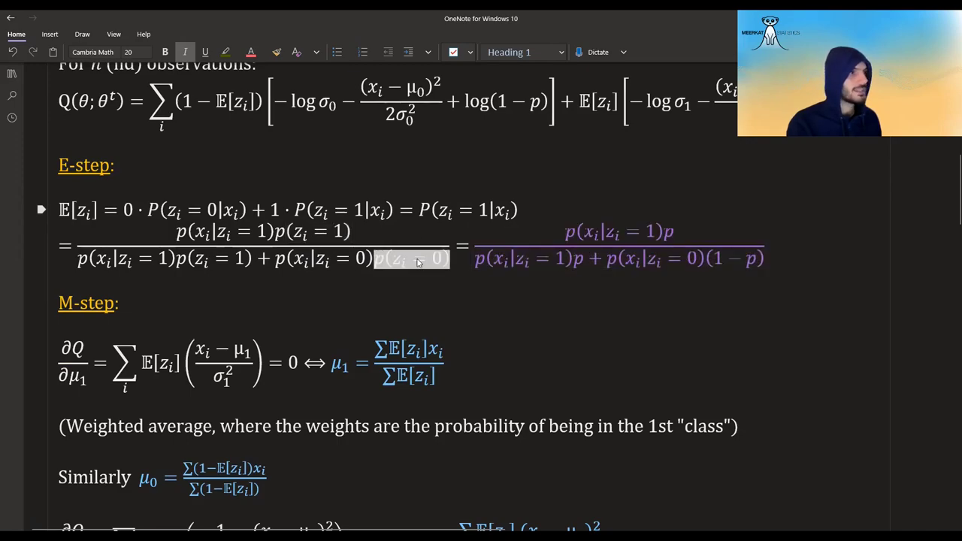
{"action": "left_click", "coordinate": [473, 280]}
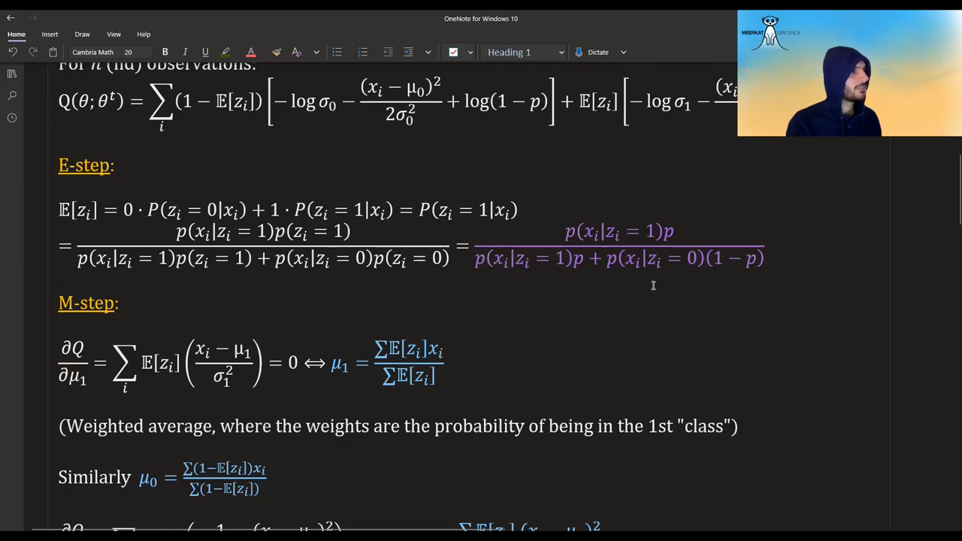
Trace E[zᵢ] from the E-step back to its place in the n-observation Q(θ;θᵗ), highlighting it and the sum.
{"action": "scroll", "coordinate": [638, 271], "scroll_direction": "up", "scroll_amount": 3}
{"action": "scroll", "coordinate": [602, 233], "scroll_direction": "down", "scroll_amount": 3}
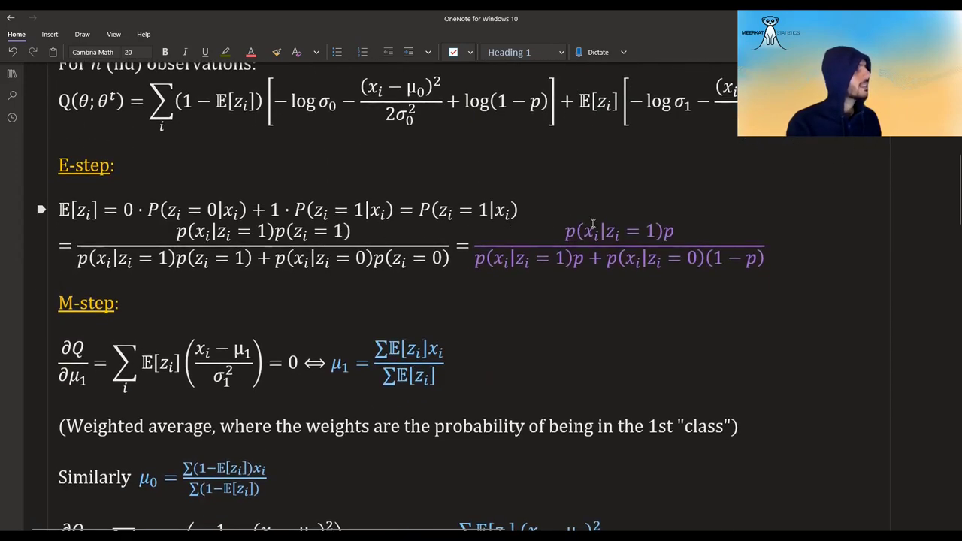
{"action": "left_click_drag", "start_coordinate": [100, 210], "coordinate": [59, 210]}
{"action": "scroll", "coordinate": [418, 260], "scroll_direction": "up", "scroll_amount": 2}
{"action": "left_click_drag", "start_coordinate": [217, 182], "coordinate": [238, 182]}
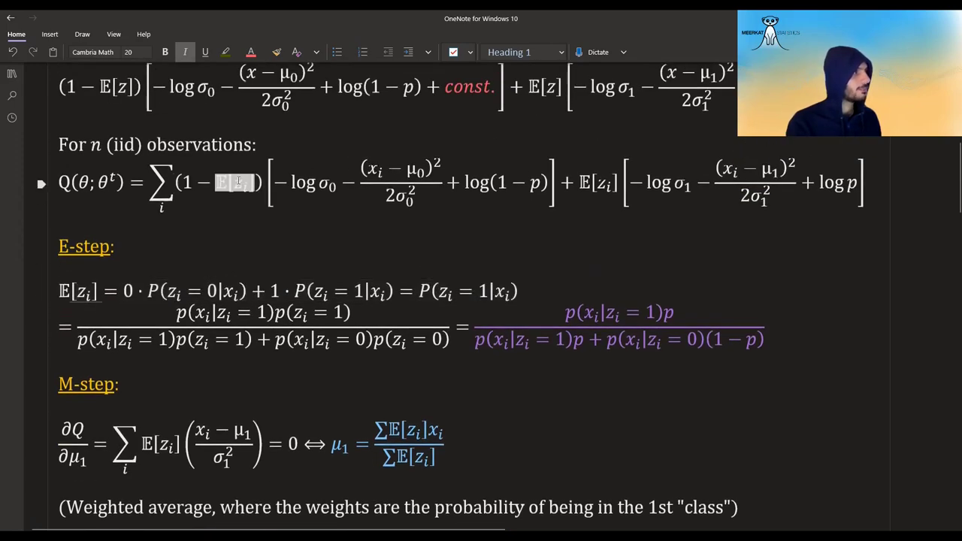
{"action": "left_click", "coordinate": [238, 182]}
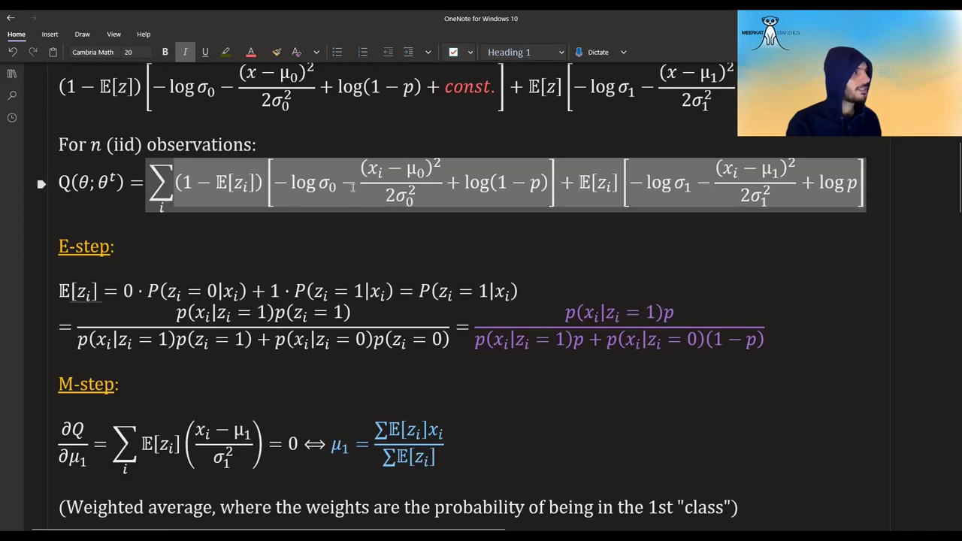
Match the M-step derivative ∂Q/∂μ₁ with the E[zᵢ] coefficient and the (xᵢ−μ₁)² term over 2σ₁² in Q(θ;θᵗ).
{"action": "scroll", "coordinate": [225, 278], "scroll_direction": "down", "scroll_amount": 3}
{"action": "scroll", "coordinate": [107, 372], "scroll_direction": "up", "scroll_amount": 1}
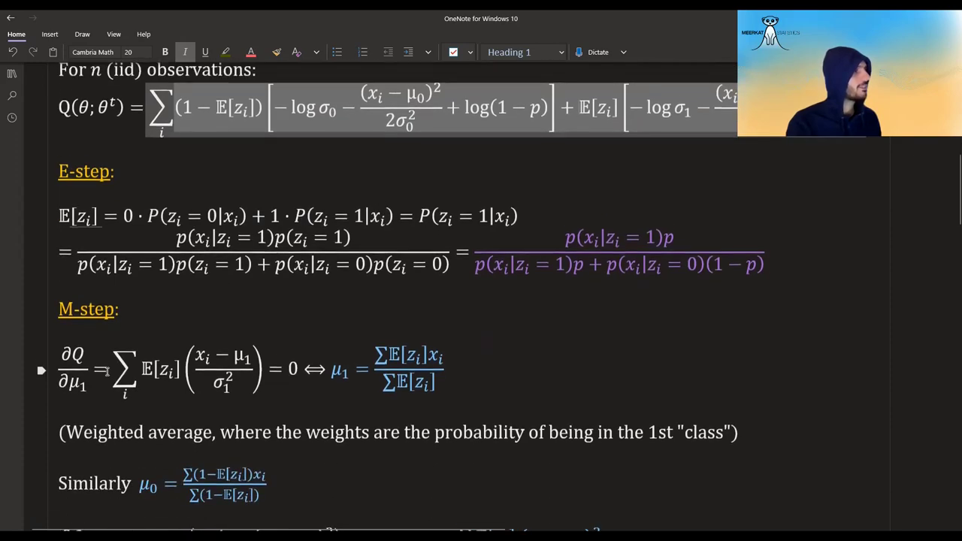
{"action": "scroll", "coordinate": [106, 371], "scroll_direction": "up", "scroll_amount": 2}
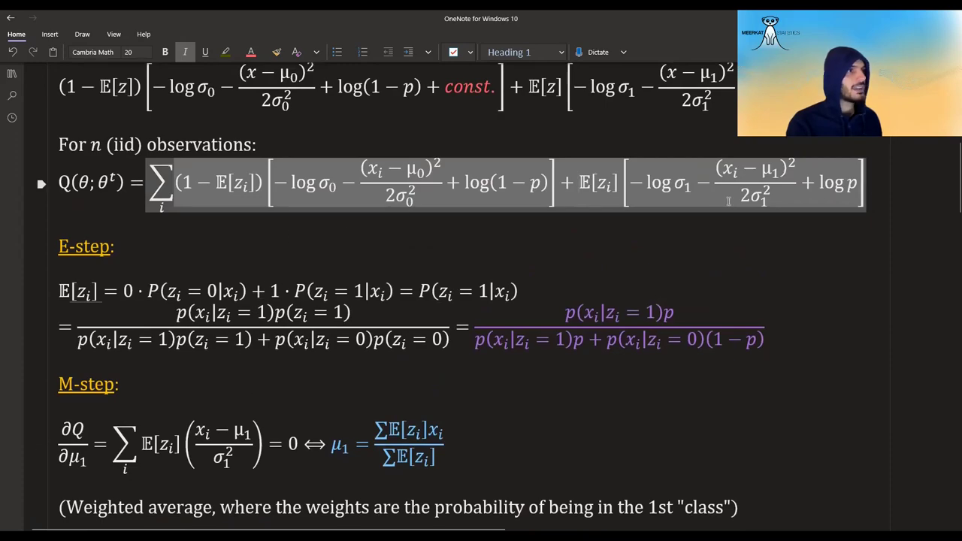
{"action": "left_click", "coordinate": [779, 169]}
{"action": "left_click", "coordinate": [599, 182]}
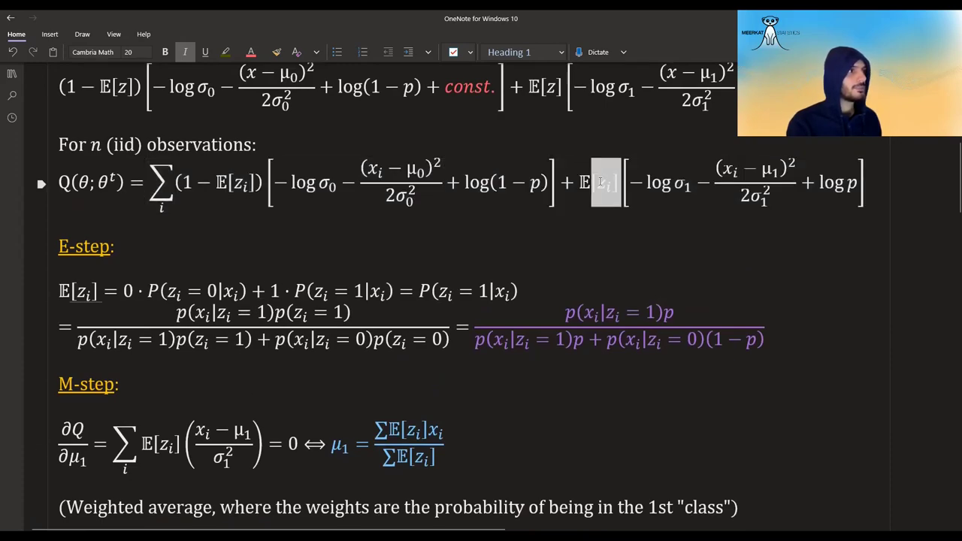
{"action": "left_click", "coordinate": [774, 176]}
{"action": "left_click", "coordinate": [745, 191]}
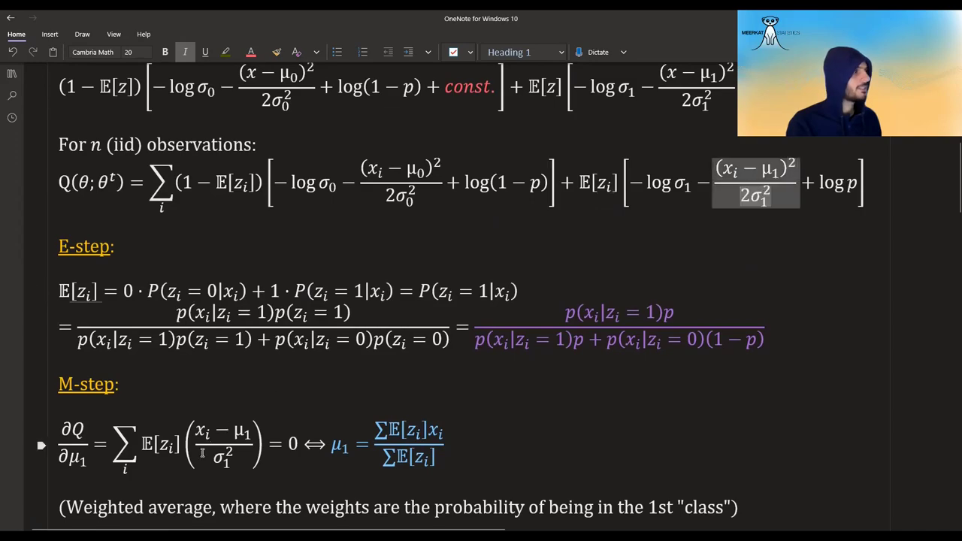
{"action": "left_click", "coordinate": [228, 451]}
Follow ∂Q/∂μ₁ = 0 to the blue closed-form solution for μ₁, highlighting the formula and its denominator.
{"action": "scroll", "coordinate": [280, 426], "scroll_direction": "down", "scroll_amount": 1}
{"action": "left_click", "coordinate": [279, 426]}
{"action": "left_click", "coordinate": [304, 362]}
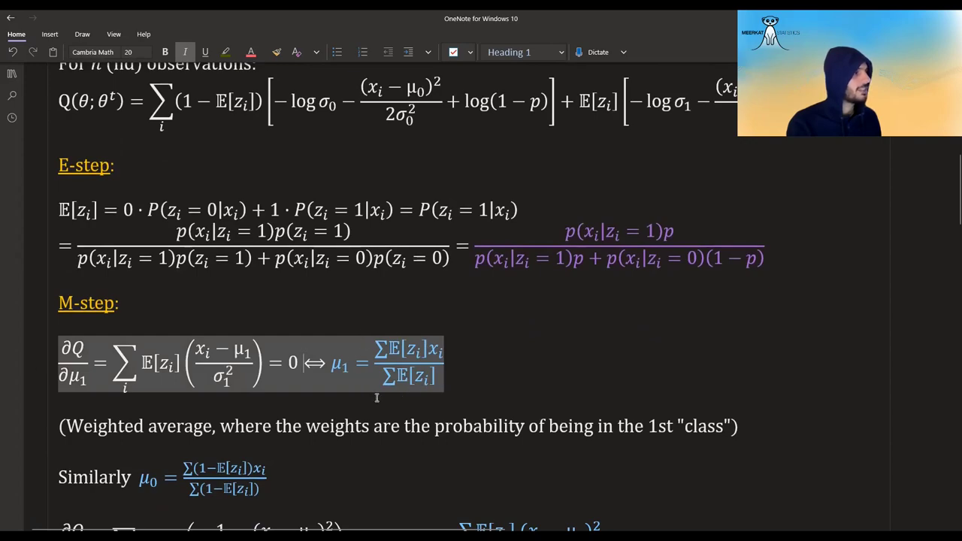
{"action": "scroll", "coordinate": [372, 425], "scroll_direction": "down", "scroll_amount": 1}
{"action": "left_click_drag", "start_coordinate": [331, 283], "coordinate": [420, 281]}
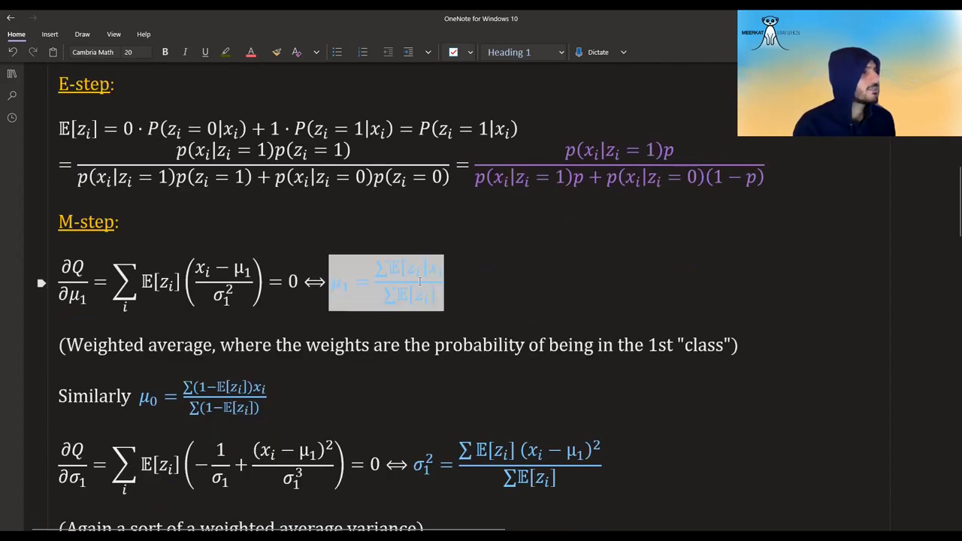
{"action": "left_click", "coordinate": [422, 296]}
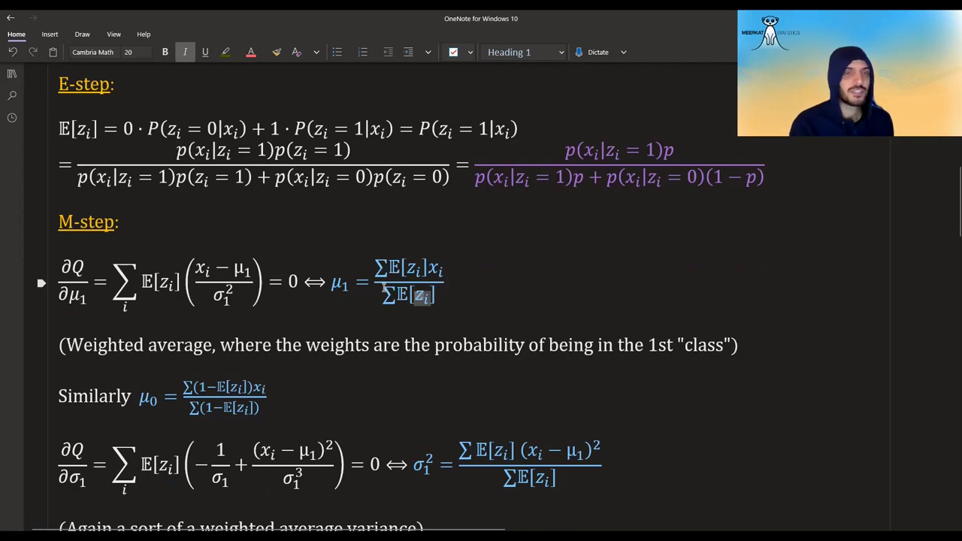
Examine the E[zᵢ] weights in the μ₁ formula and relate them to the weighted average note about the 1st "class".
{"action": "left_click_drag", "start_coordinate": [373, 282], "coordinate": [423, 281]}
{"action": "left_click", "coordinate": [431, 263]}
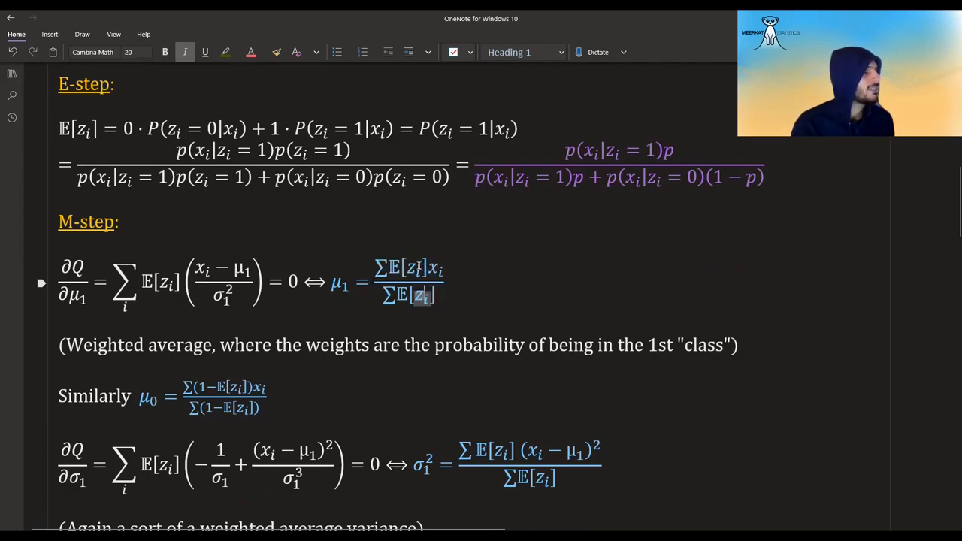
{"action": "left_click_drag", "start_coordinate": [399, 268], "coordinate": [416, 267]}
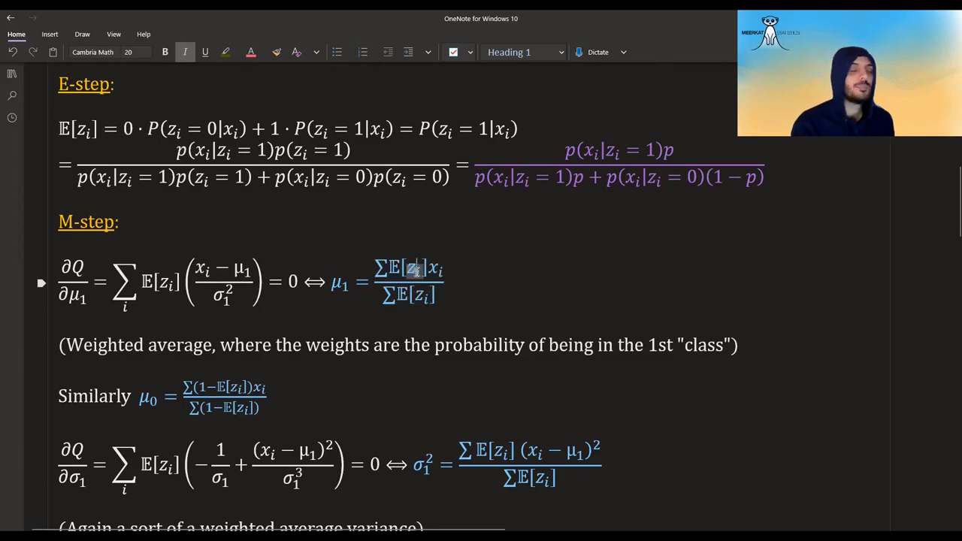
{"action": "left_click", "coordinate": [429, 334]}
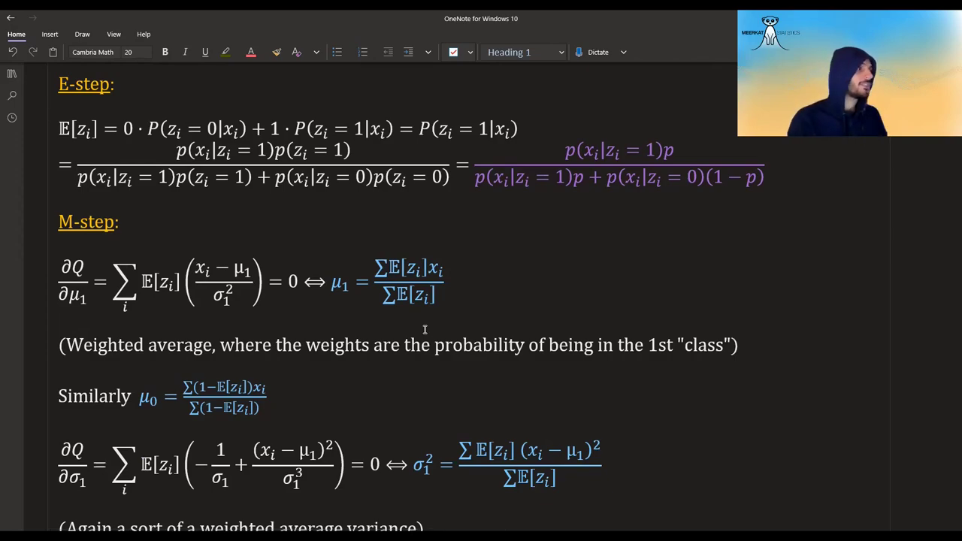
{"action": "left_click", "coordinate": [344, 286]}
{"action": "left_click", "coordinate": [464, 350]}
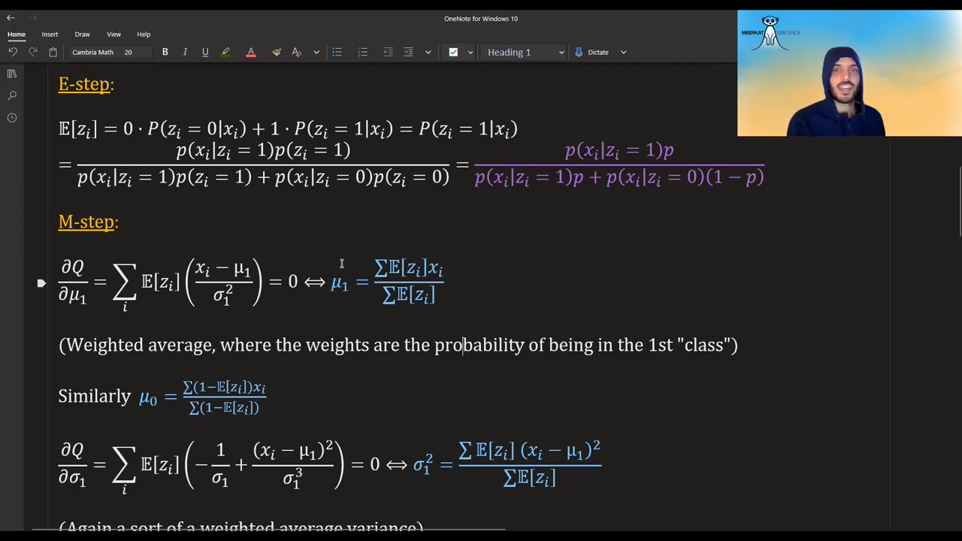
{"action": "double_click", "coordinate": [339, 282]}
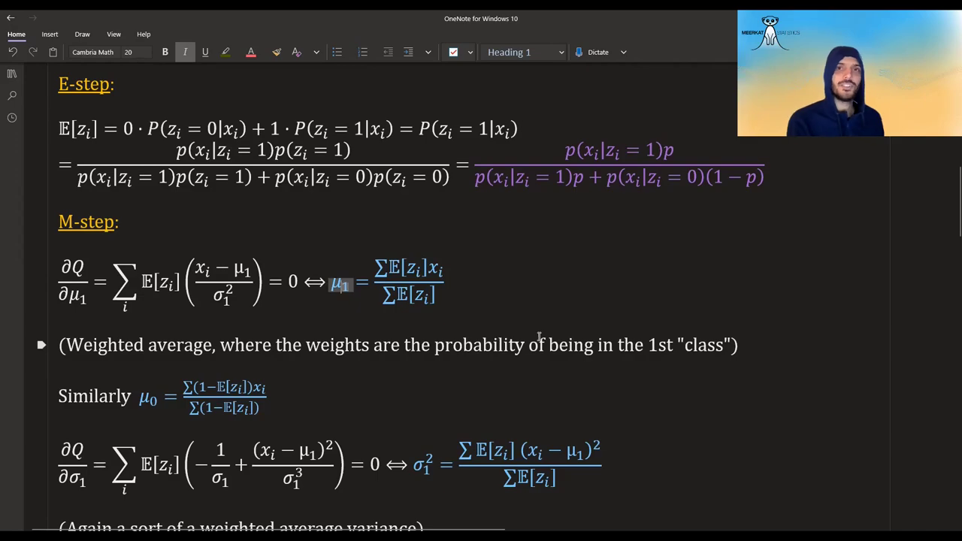
{"action": "left_click", "coordinate": [569, 344]}
Match the ∂Q/∂σ₁ derivative with the −log σ₁ and (xᵢ−μ₁)² over 2σ₁² terms of the n-observation Q(θ;θᵗ), highlighting the corresponding terms.
{"action": "scroll", "coordinate": [526, 338], "scroll_direction": "down", "scroll_amount": 2}
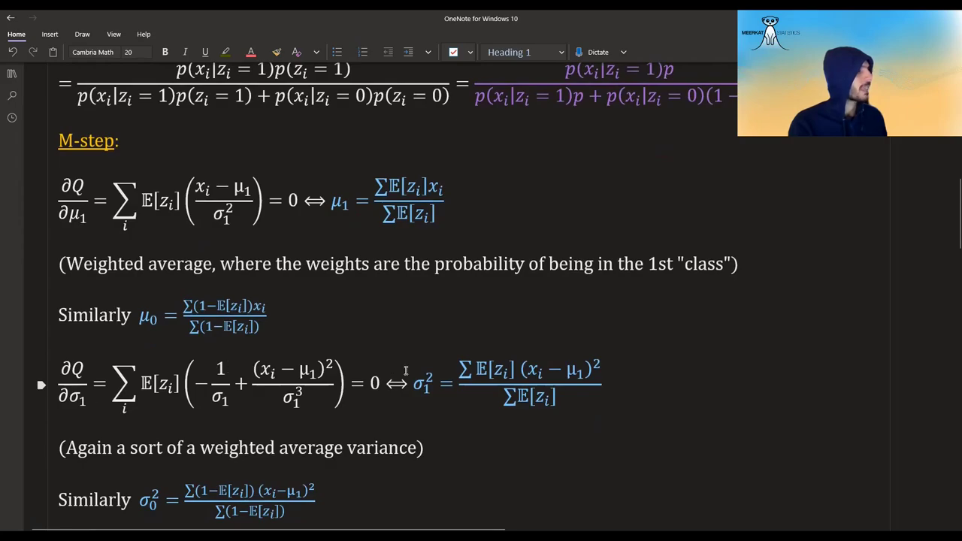
{"action": "scroll", "coordinate": [406, 369], "scroll_direction": "up", "scroll_amount": 8}
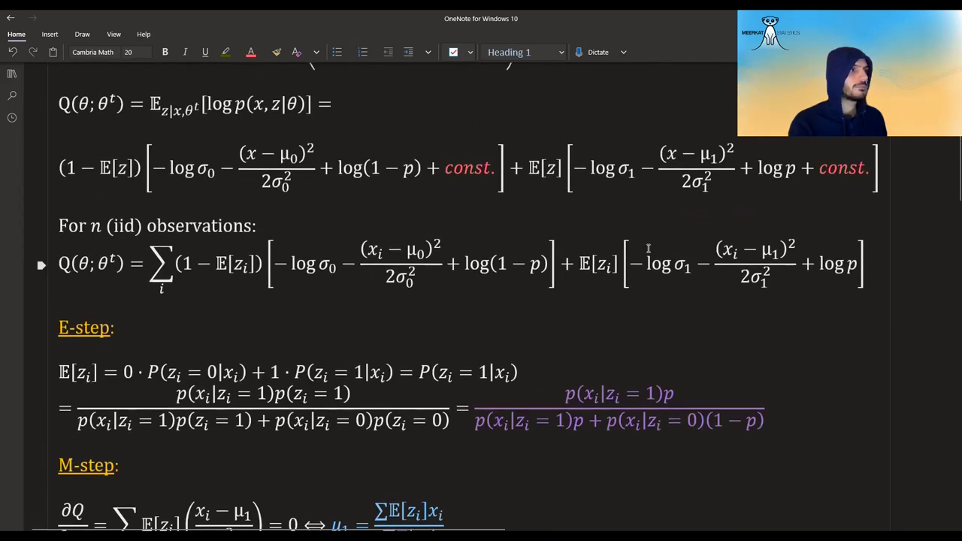
{"action": "scroll", "coordinate": [610, 260], "scroll_direction": "down", "scroll_amount": 10}
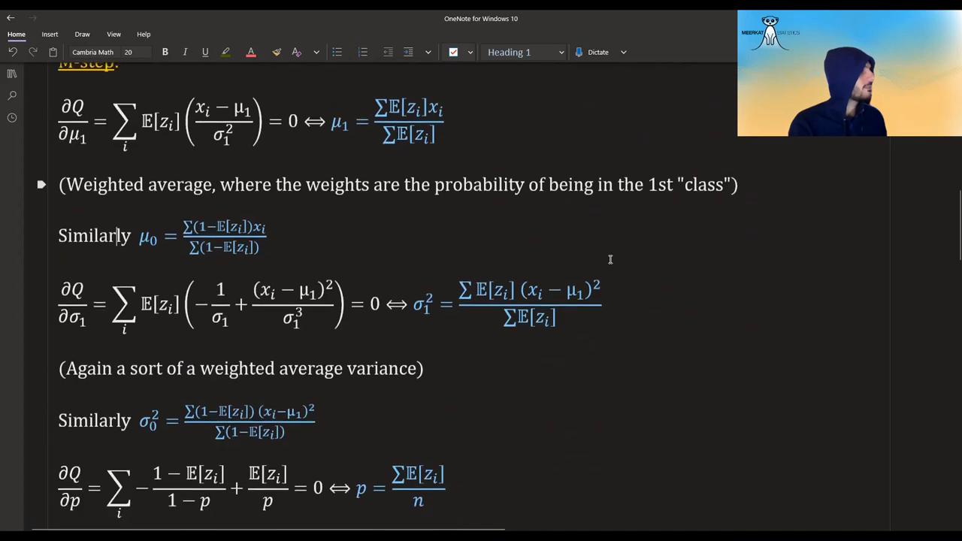
{"action": "scroll", "coordinate": [610, 259], "scroll_direction": "up", "scroll_amount": 10}
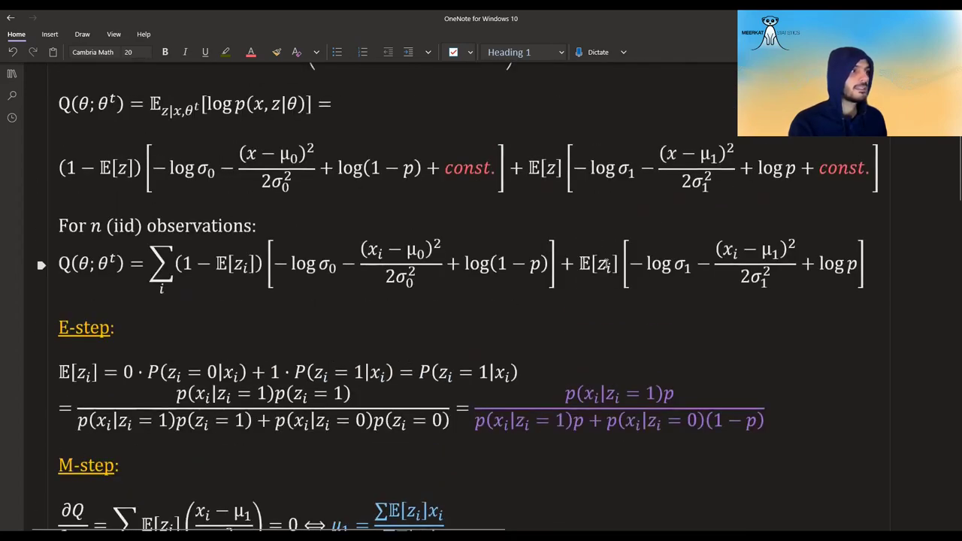
{"action": "left_click", "coordinate": [666, 259]}
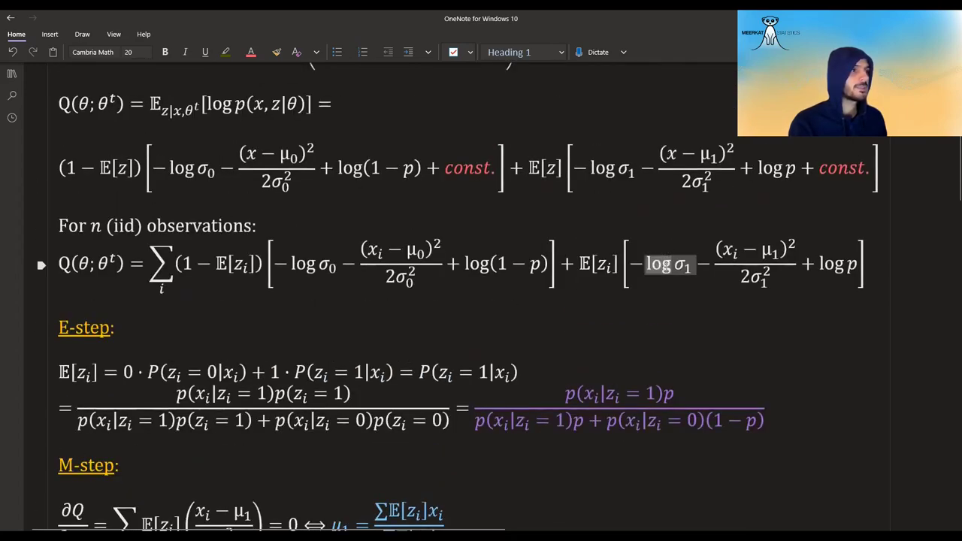
{"action": "left_click_drag", "start_coordinate": [722, 251], "coordinate": [768, 261]}
{"action": "left_click", "coordinate": [761, 277]}
{"action": "scroll", "coordinate": [259, 453], "scroll_direction": "down", "scroll_amount": 4}
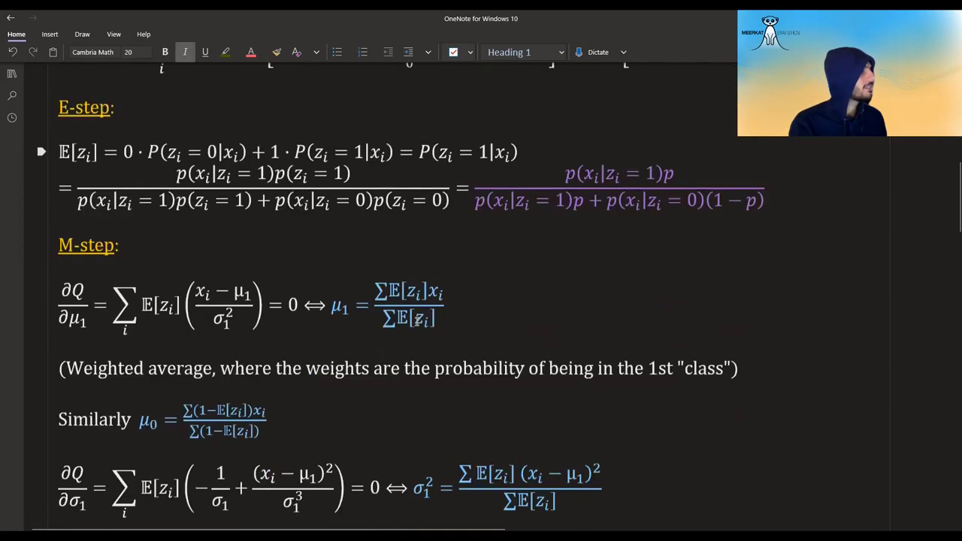
{"action": "left_click_drag", "start_coordinate": [259, 453], "coordinate": [306, 473]}
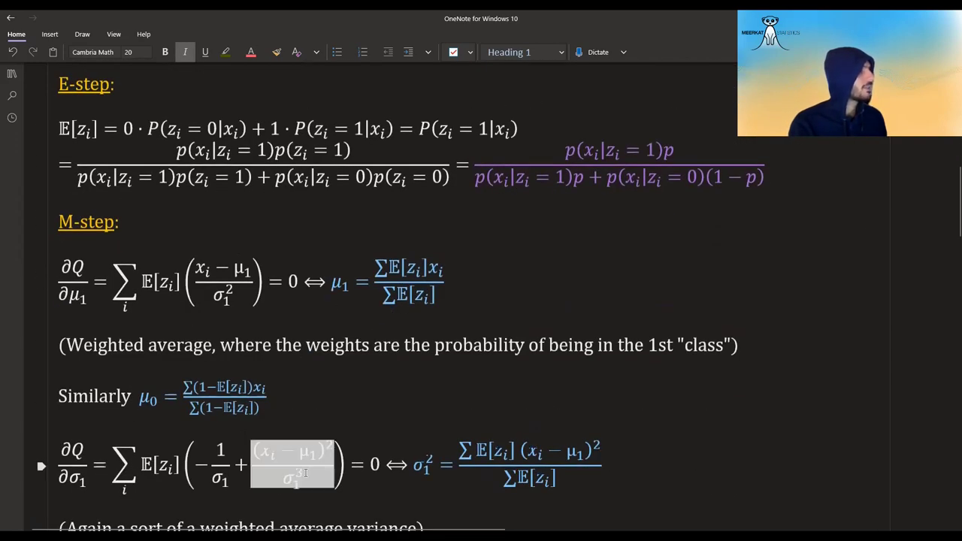
Follow ∂Q/∂σ₁ = 0 to the blue closed-form solution for σ₁², highlighting the equation and the solution's numerator.
{"action": "scroll", "coordinate": [306, 473], "scroll_direction": "down", "scroll_amount": 3}
{"action": "left_click", "coordinate": [371, 302]}
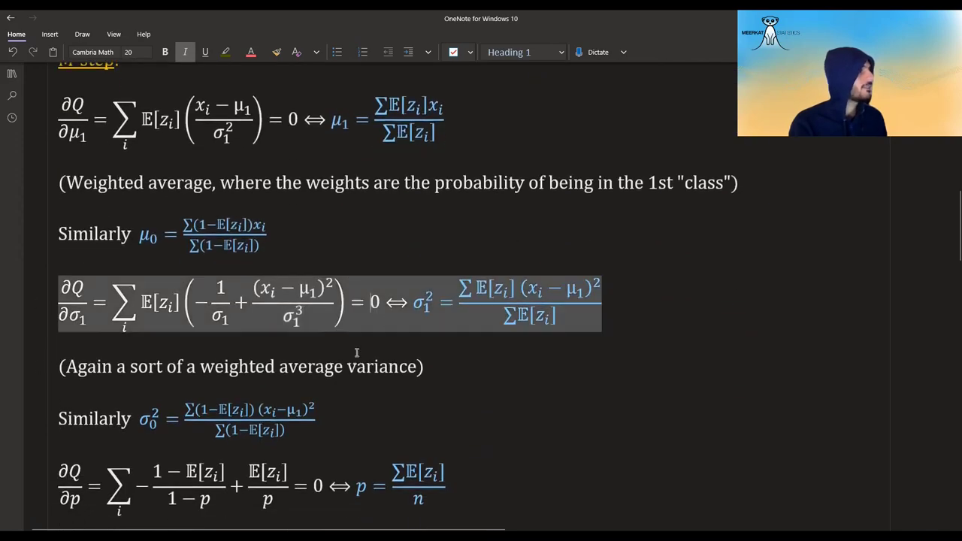
{"action": "double_click", "coordinate": [426, 303]}
{"action": "left_click_drag", "start_coordinate": [430, 304], "coordinate": [545, 299]}
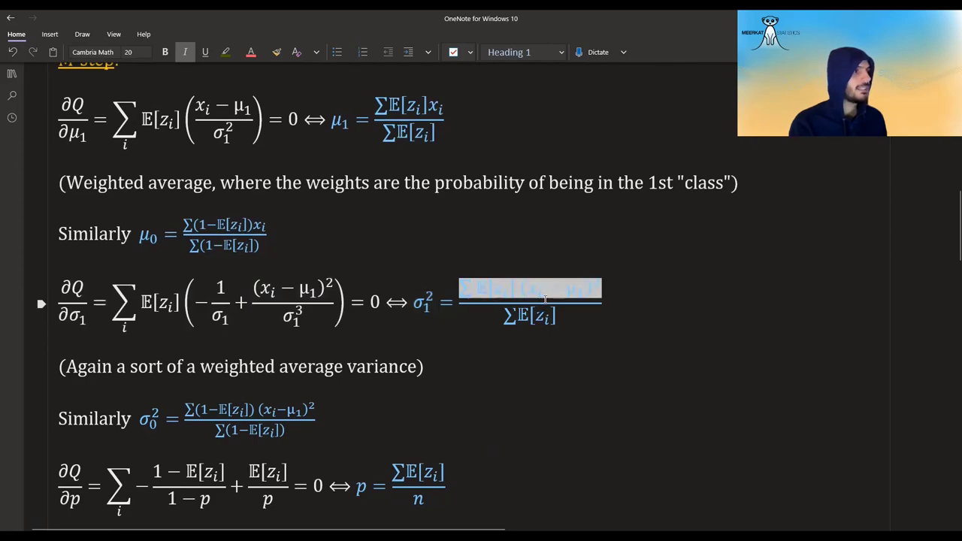
{"action": "left_click", "coordinate": [546, 299]}
{"action": "left_click", "coordinate": [434, 344]}
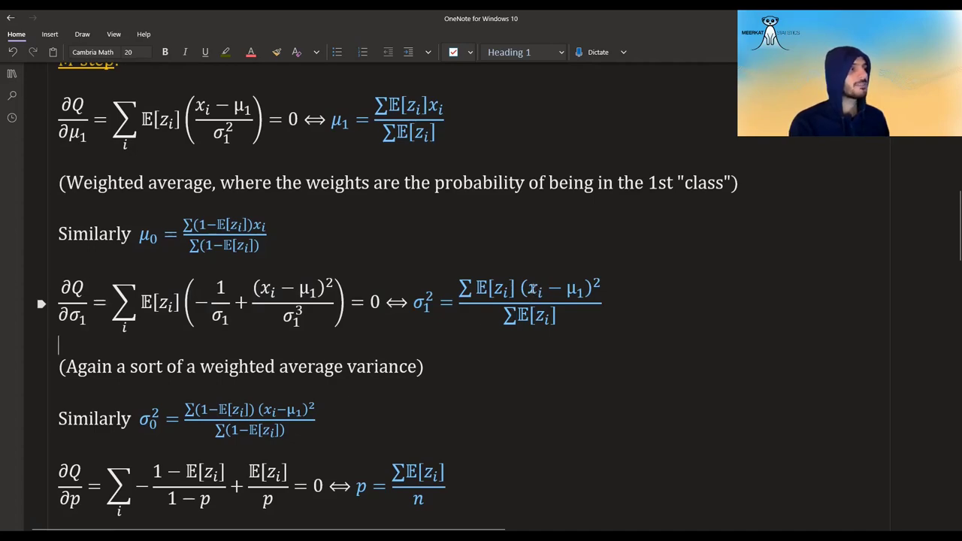
Highlight (xᵢ−μ₁) and the E[zᵢ] weight in the σ₁² numerator and relate them to the weighted average variance note.
{"action": "left_click_drag", "start_coordinate": [531, 289], "coordinate": [592, 289]}
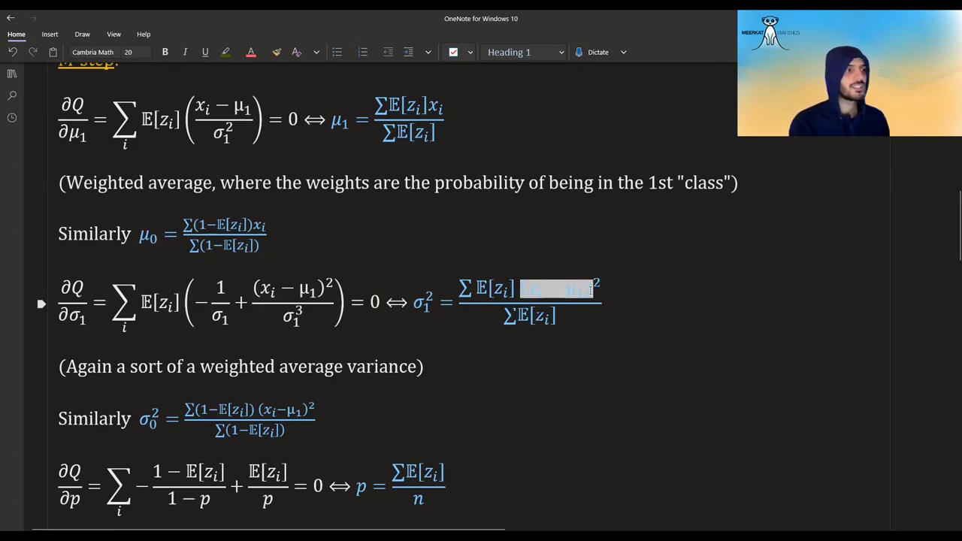
{"action": "key", "text": "ctrl+i"}
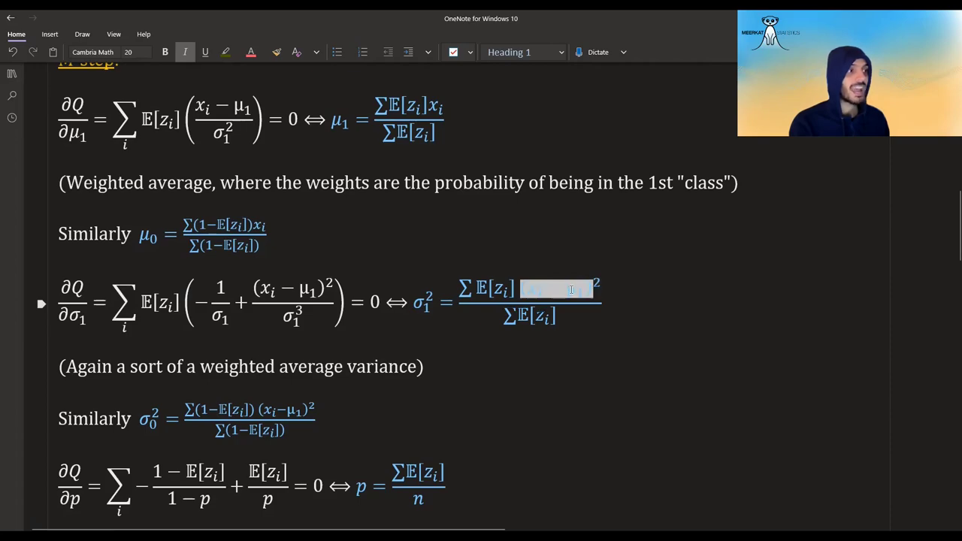
{"action": "left_click", "coordinate": [426, 349]}
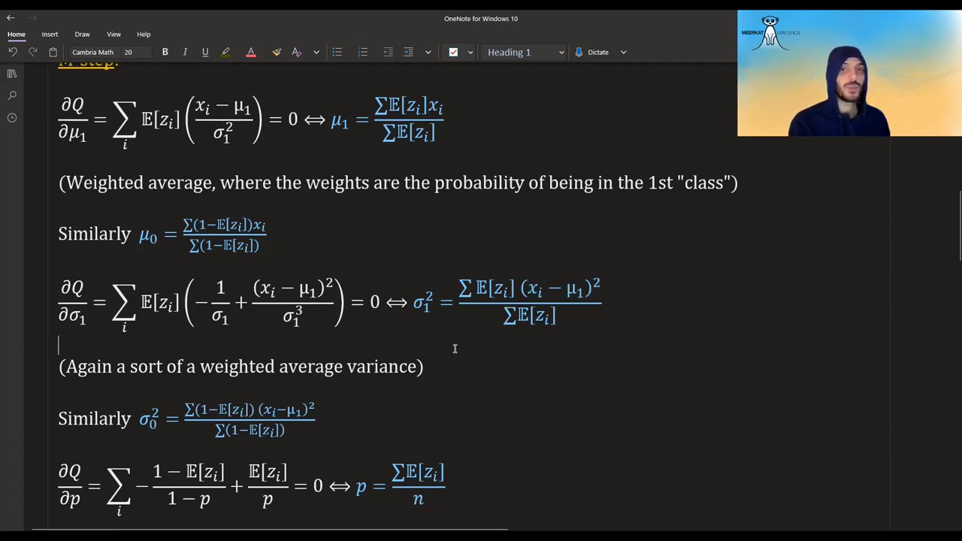
{"action": "double_click", "coordinate": [498, 287]}
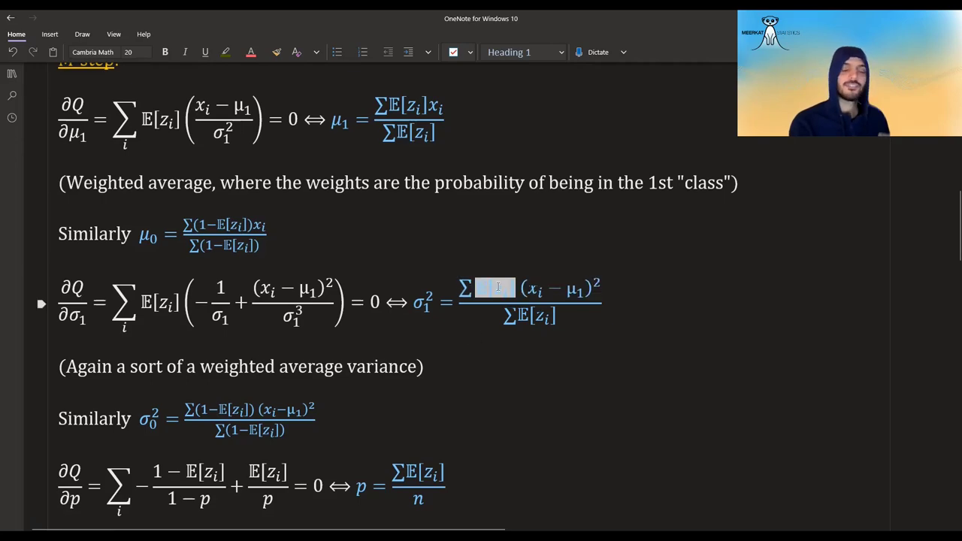
{"action": "left_click", "coordinate": [441, 368]}
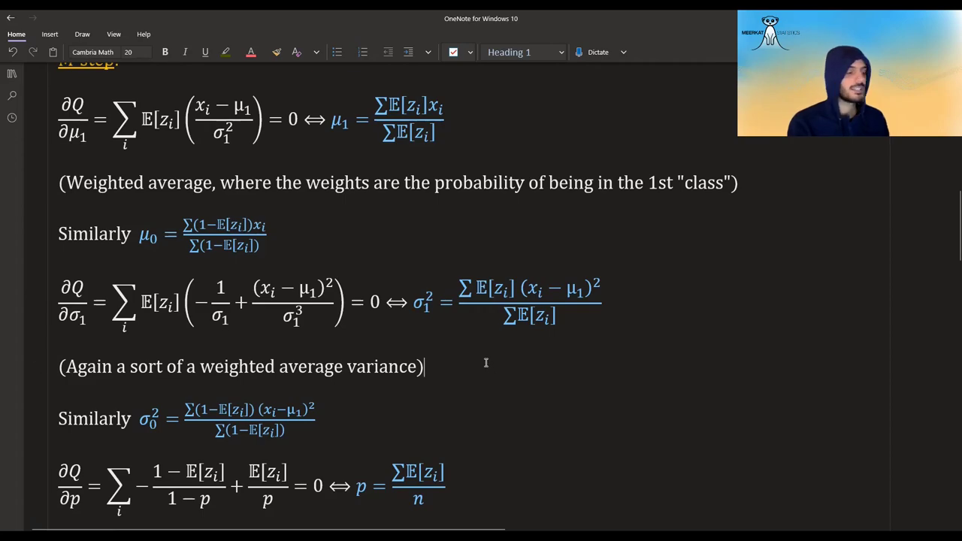
Review the analogous σ₀² formula and highlight the ∂Q/∂p = 0 equation below it.
{"action": "scroll", "coordinate": [479, 364], "scroll_direction": "down", "scroll_amount": 3}
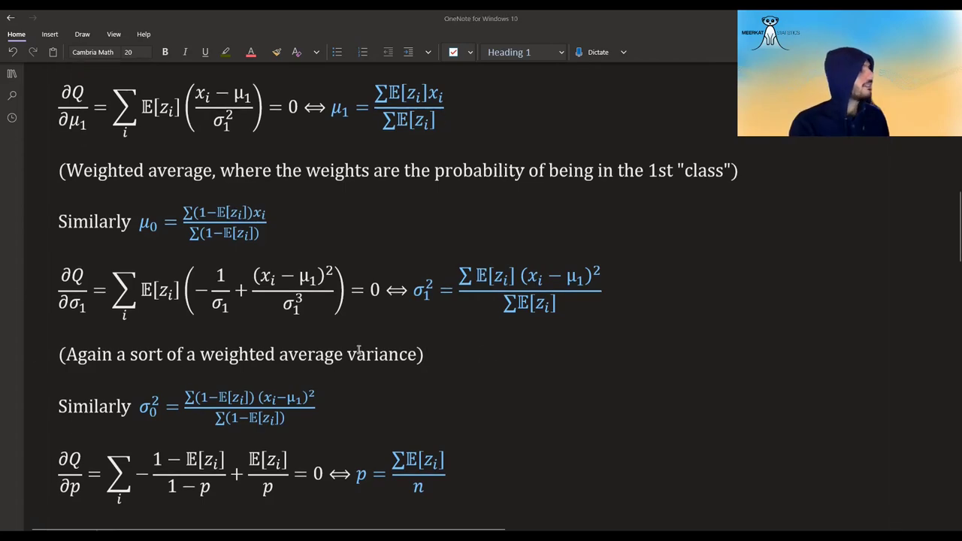
{"action": "scroll", "coordinate": [141, 353], "scroll_direction": "down", "scroll_amount": 3}
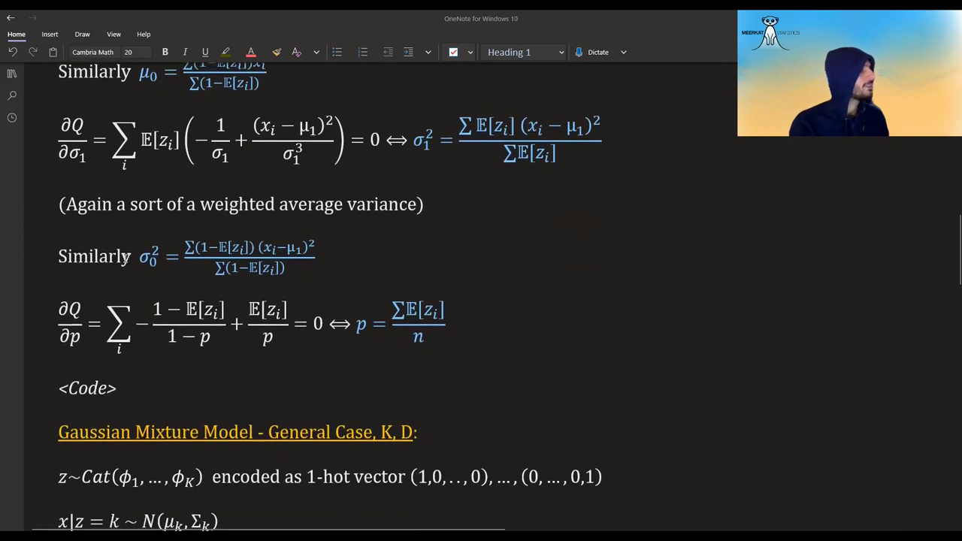
{"action": "left_click", "coordinate": [139, 257]}
{"action": "left_click", "coordinate": [112, 301]}
{"action": "left_click", "coordinate": [86, 341]}
{"action": "left_click", "coordinate": [90, 342]}
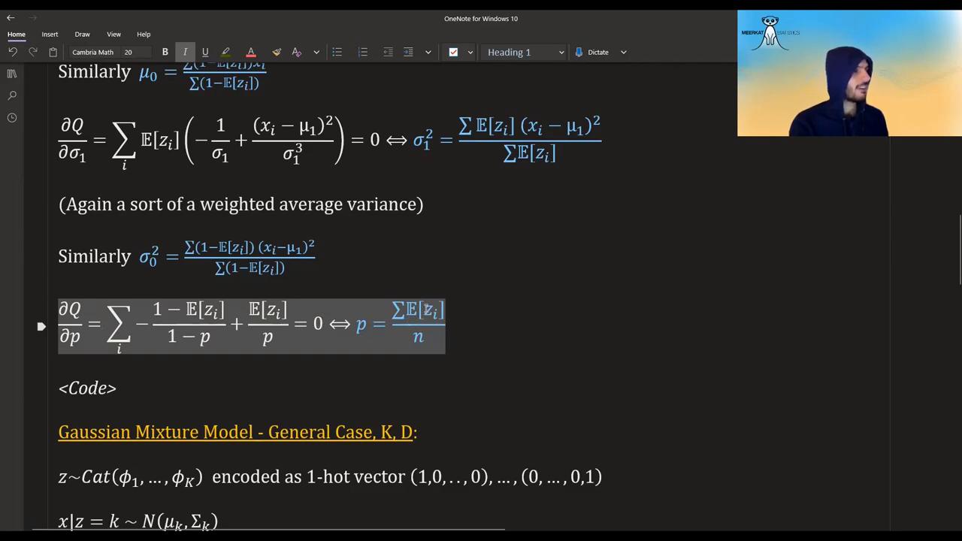
Examine the closed-form solution for p, highlighting E[zᵢ] in the numerator of ΣE[zᵢ]/n.
{"action": "left_click_drag", "start_coordinate": [417, 312], "coordinate": [440, 310]}
{"action": "left_click", "coordinate": [412, 311]}
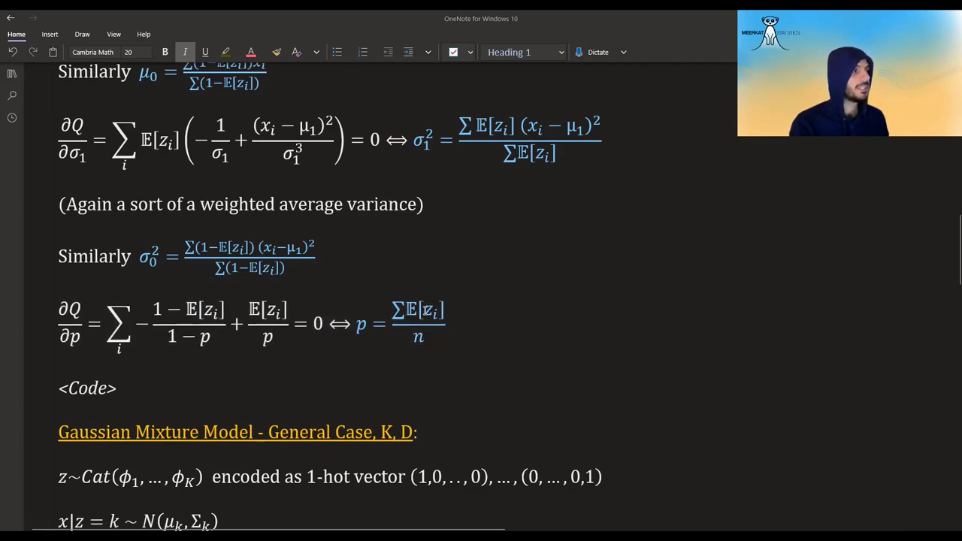
{"action": "double_click", "coordinate": [433, 309]}
{"action": "left_click", "coordinate": [404, 330]}
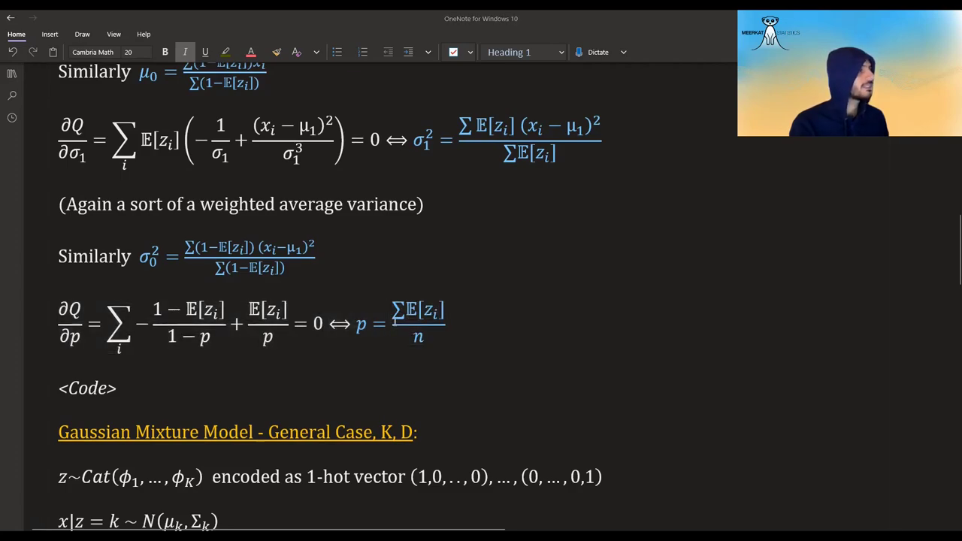
{"action": "left_click", "coordinate": [426, 311]}
{"action": "left_click", "coordinate": [358, 369]}
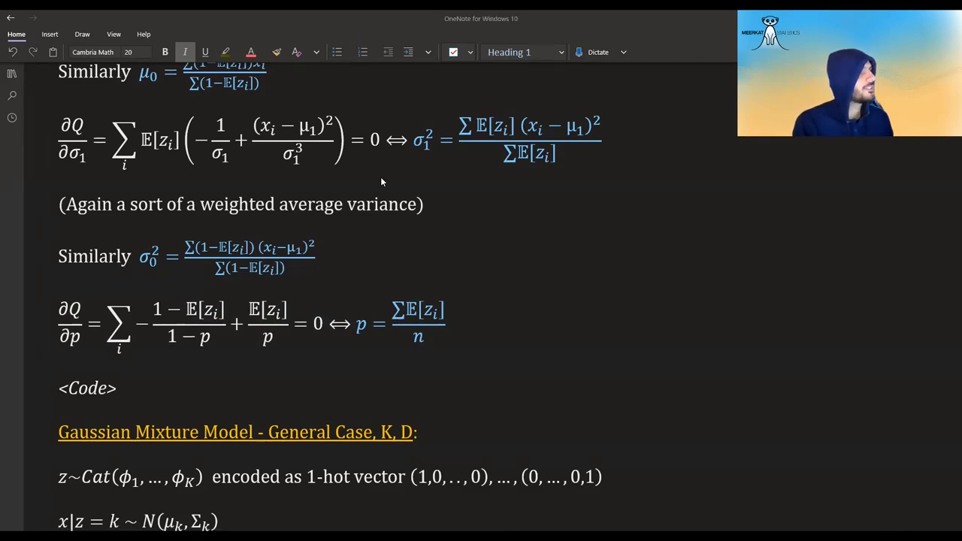
Switch to RStudio and load the ks, mvtnorm, extraDistr, ggplot2 and pracma libraries from EM-GMM.R.
{"action": "key", "text": "alt+Tab"}
{"action": "key", "text": "ctrl+Return"}
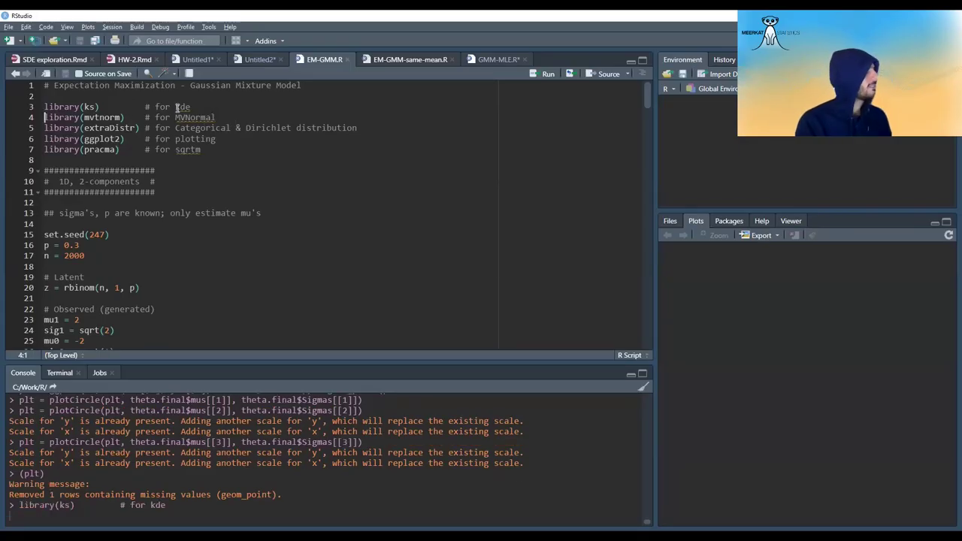
{"action": "key", "text": "ctrl+Return"}
{"action": "key", "text": "ctrl+Return"}
{"action": "key", "text": "ctrl+Return"}
{"action": "key", "text": "ctrl+Return"}
Review the purpose comments beside the library lines, including those for ks, extraDistr and pracma.
{"action": "left_click", "coordinate": [95, 107]}
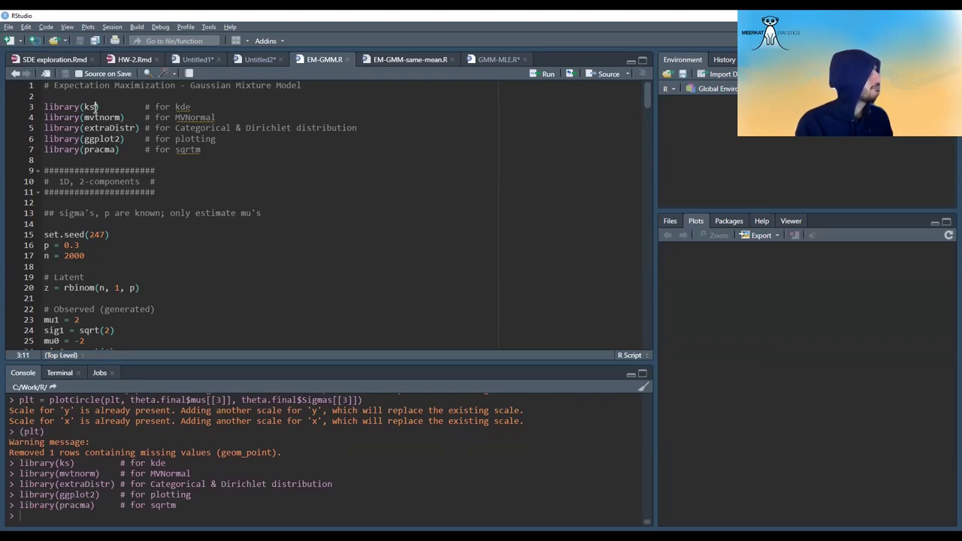
{"action": "left_click", "coordinate": [115, 128]}
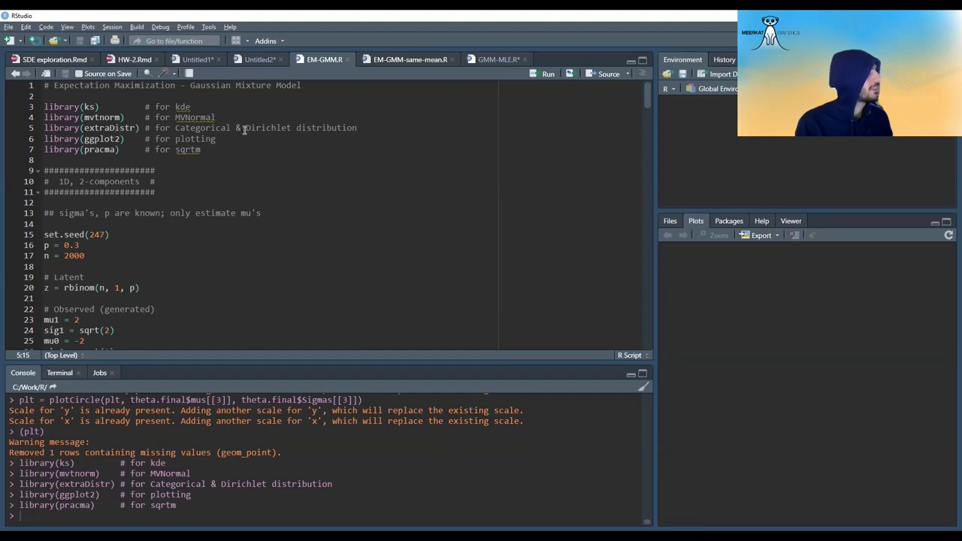
{"action": "left_click", "coordinate": [113, 149]}
{"action": "left_click", "coordinate": [190, 149]}
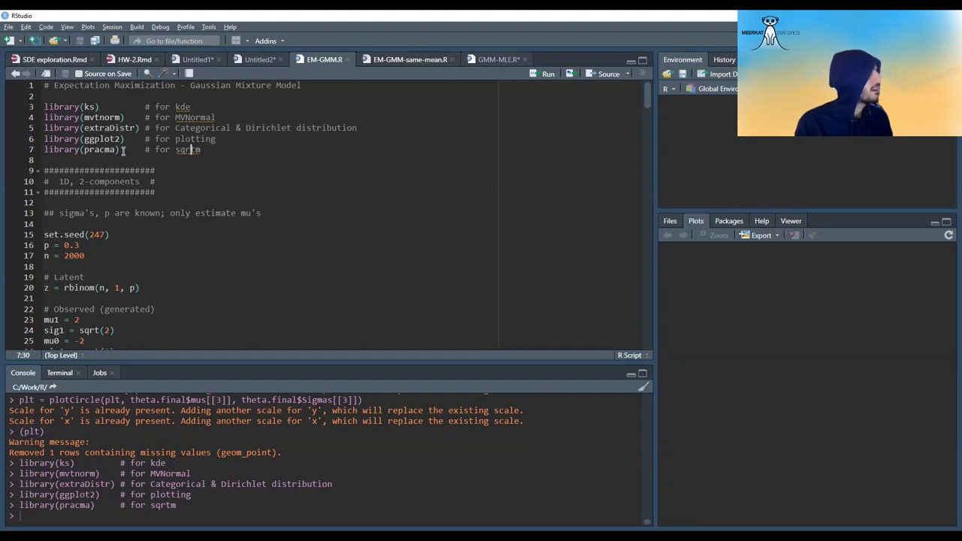
{"action": "left_click", "coordinate": [196, 154]}
Run the seed 247, p = 0.3 and n = 2000 lines and generate the latent z with rbinom(n, 1, p).
{"action": "scroll", "coordinate": [119, 149], "scroll_direction": "down", "scroll_amount": 3}
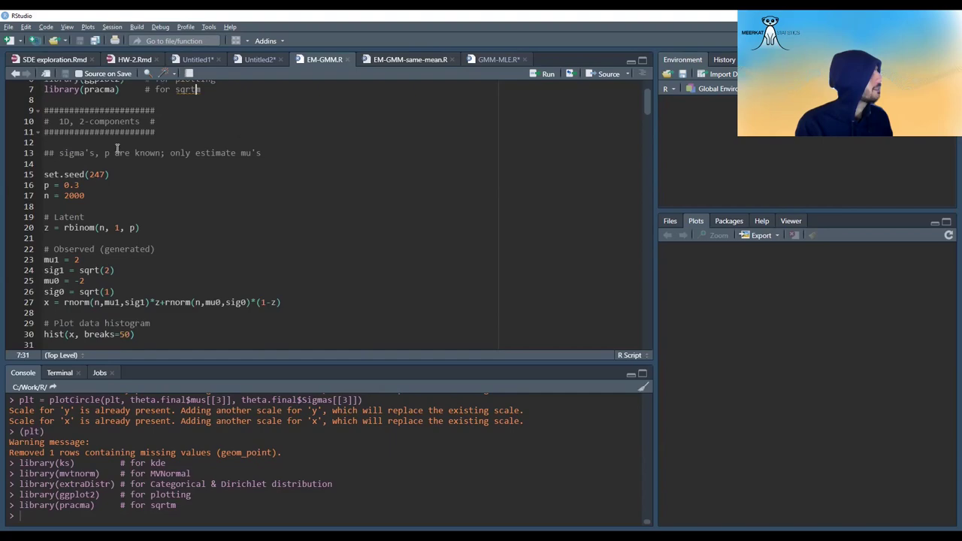
{"action": "left_click", "coordinate": [165, 144]}
{"action": "key", "text": "ctrl+Return"}
{"action": "key", "text": "ctrl+Return"}
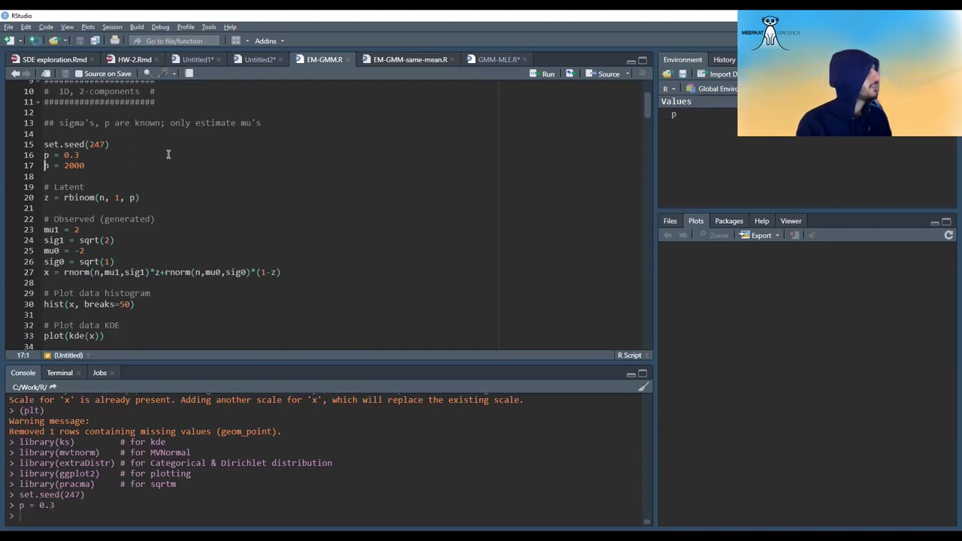
{"action": "key", "text": "ctrl+Return"}
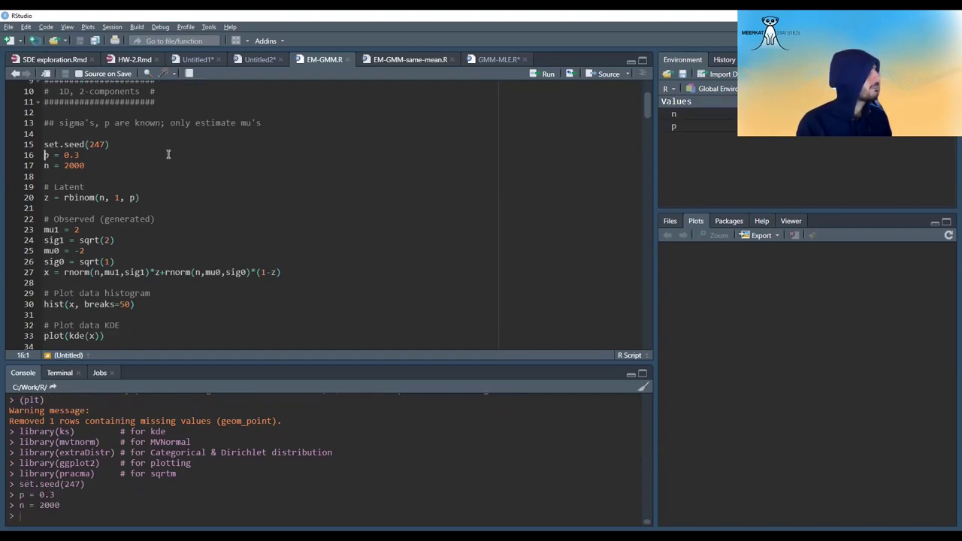
{"action": "key", "text": "Down"}
{"action": "key", "text": "Down"}
{"action": "key", "text": "ctrl+Return"}
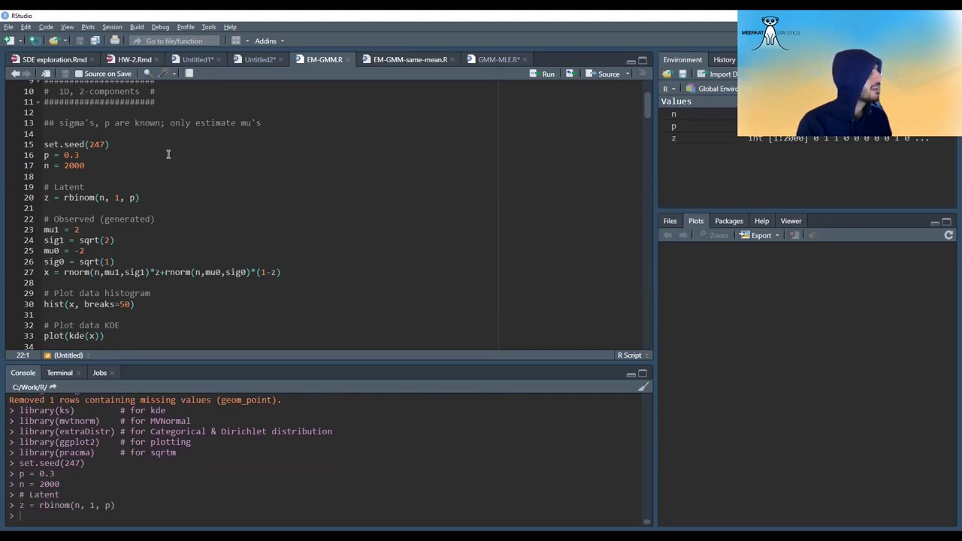
Run mu1 = 2, sig1 = sqrt(2), mu0 = -2 and sig0 = sqrt(1), and generate the observed mixture data x with rnorm.
{"action": "key", "text": "ctrl+Return"}
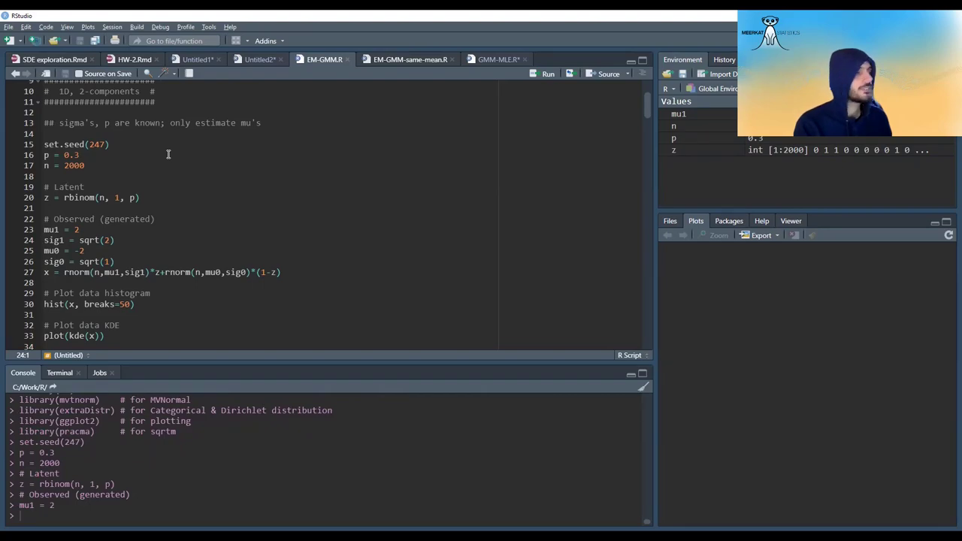
{"action": "key", "text": "ctrl+Return"}
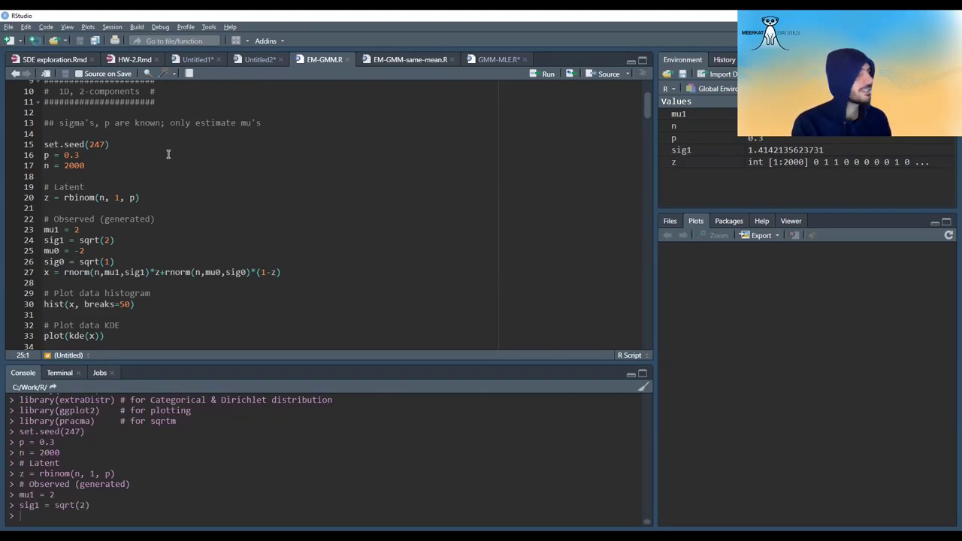
{"action": "key", "text": "ctrl+Return"}
{"action": "key", "text": "ctrl+Return"}
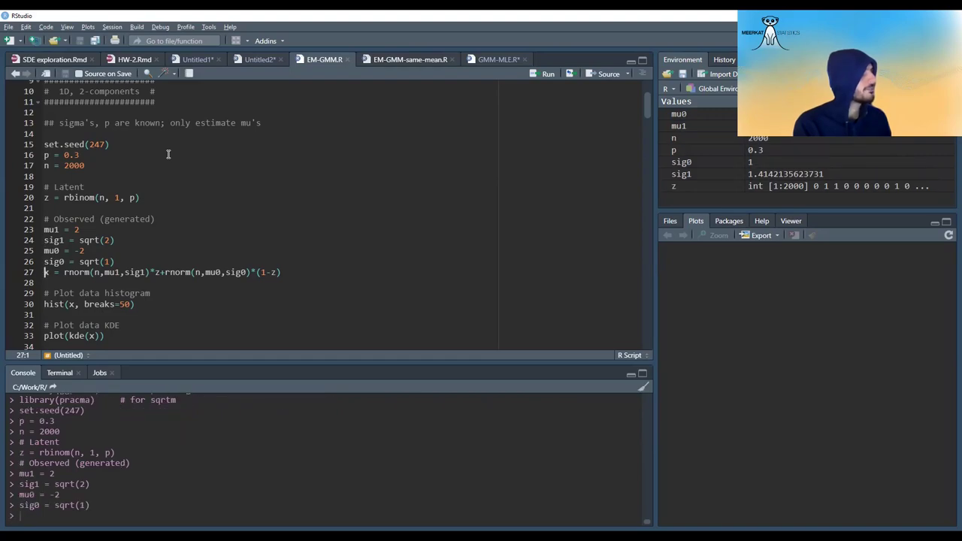
{"action": "key", "text": "ctrl+Return"}
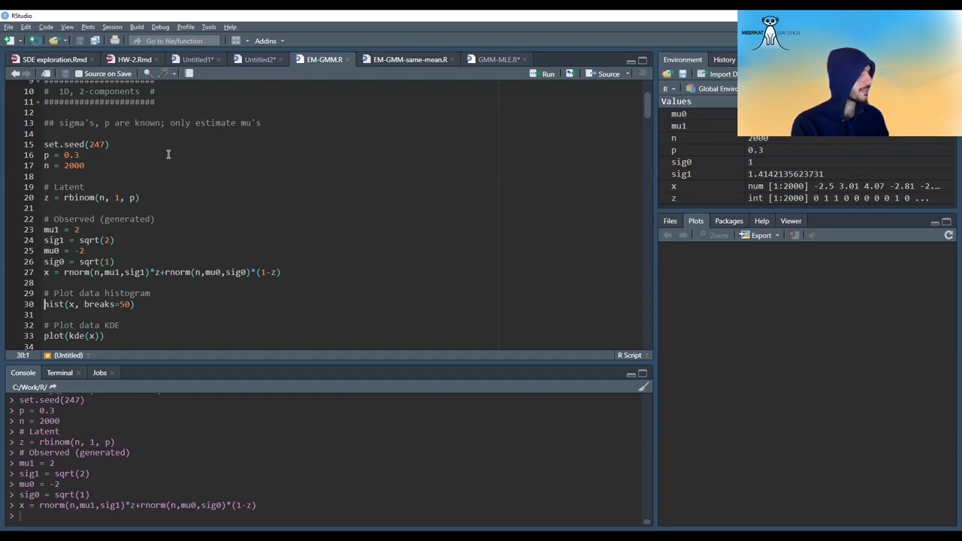
Plot the histogram of x with 50 breaks and its kernel density estimate.
{"action": "key", "text": "ctrl+Return"}
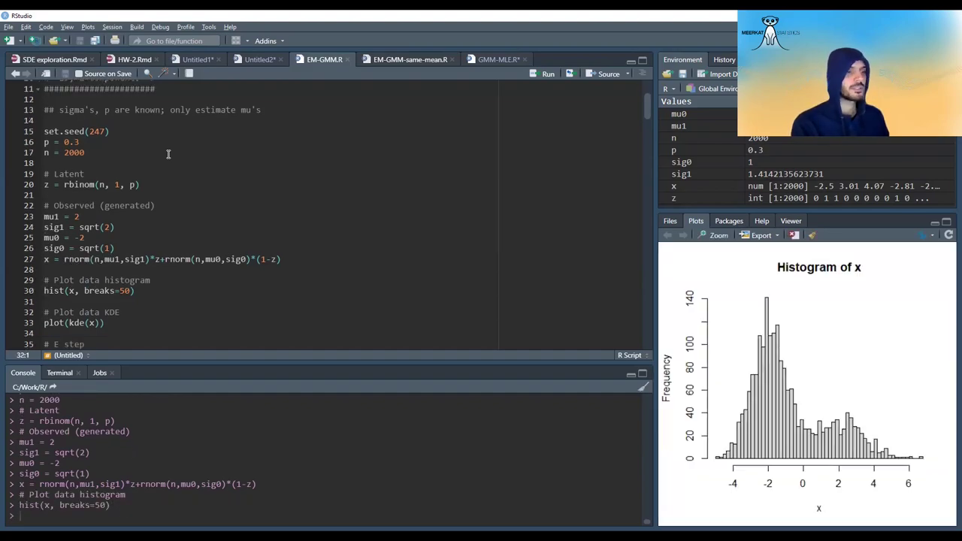
{"action": "key", "text": "ctrl+Return"}
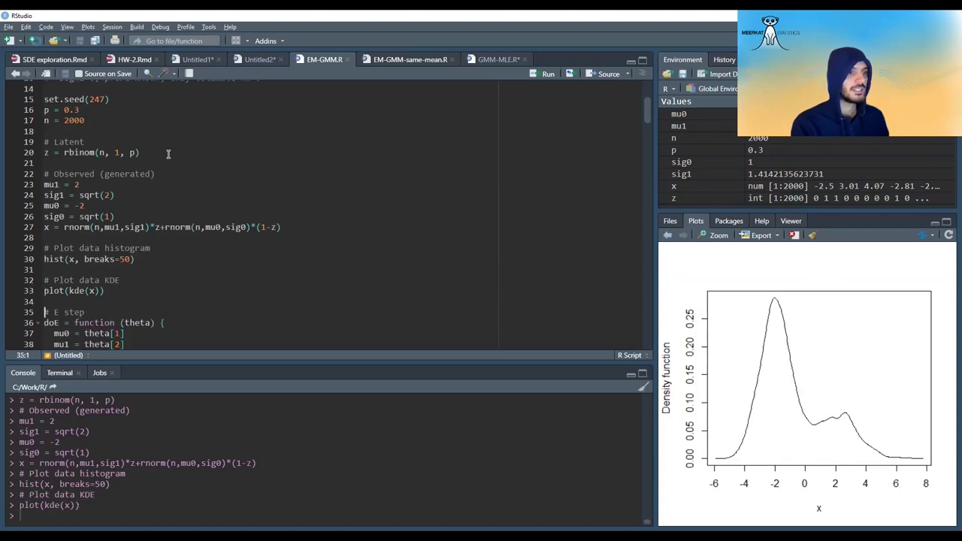
Read through the E-step function doE, including its mu0 and mu1 assignments and the loop over the observations.
{"action": "key", "text": "Down"}
{"action": "key", "text": "Down"}
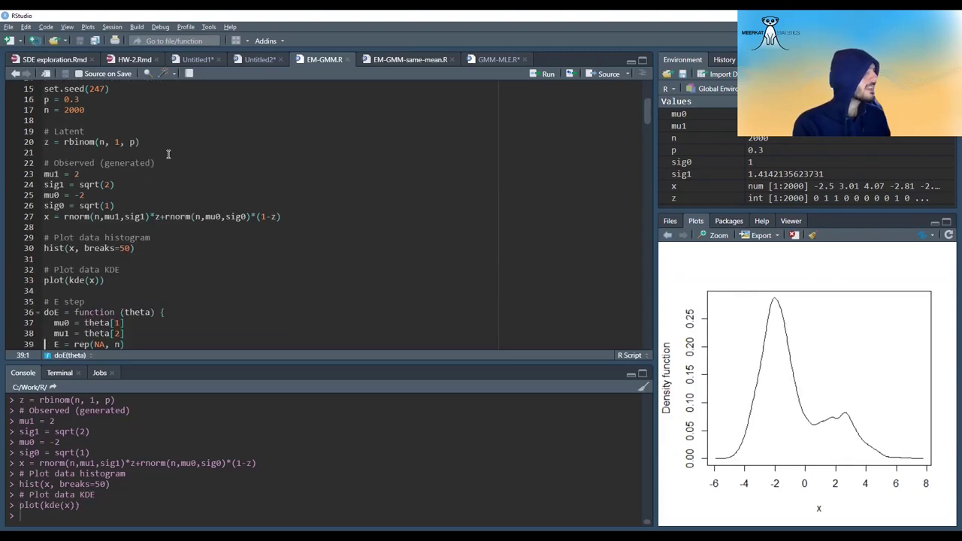
{"action": "key", "text": "Down"}
{"action": "key", "text": "Down"}
{"action": "key", "text": "Down"}
{"action": "key", "text": "Down"}
{"action": "key", "text": "Down"}
{"action": "key", "text": "Down"}
{"action": "key", "text": "Down"}
{"action": "key", "text": "Down"}
{"action": "key", "text": "Down"}
{"action": "key", "text": "Up"}
{"action": "key", "text": "Up"}
{"action": "key", "text": "Up"}
{"action": "key", "text": "Up"}
{"action": "key", "text": "Up"}
{"action": "key", "text": "Up"}
{"action": "key", "text": "Up"}
{"action": "key", "text": "Up"}
{"action": "key", "text": "Up"}
{"action": "key", "text": "Up"}
{"action": "key", "text": "Up"}
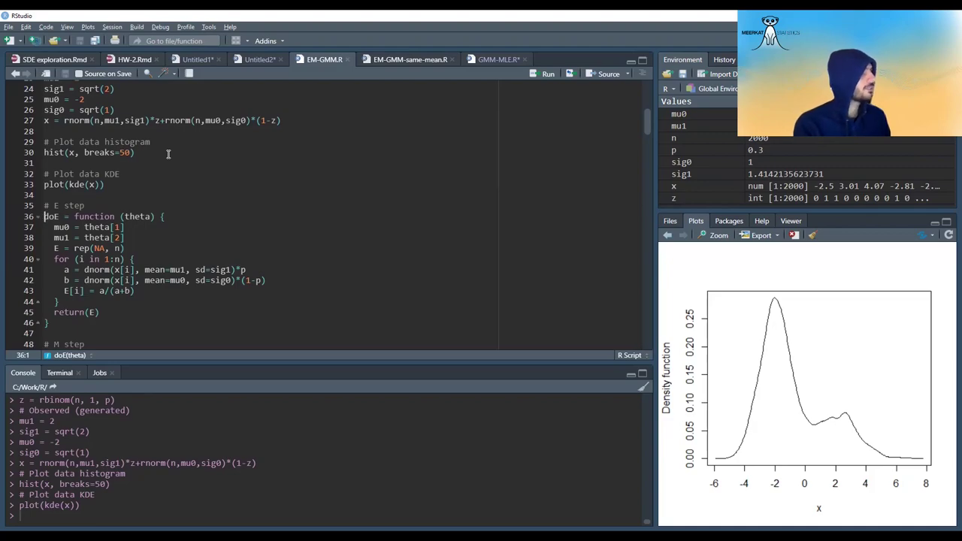
{"action": "key", "text": "Down"}
{"action": "key", "text": "Down"}
{"action": "key", "text": "Down"}
Review the a, b and E[i] formulas in the E-step loop and run the doE function definition.
{"action": "left_click_drag", "start_coordinate": [84, 269], "coordinate": [237, 270]}
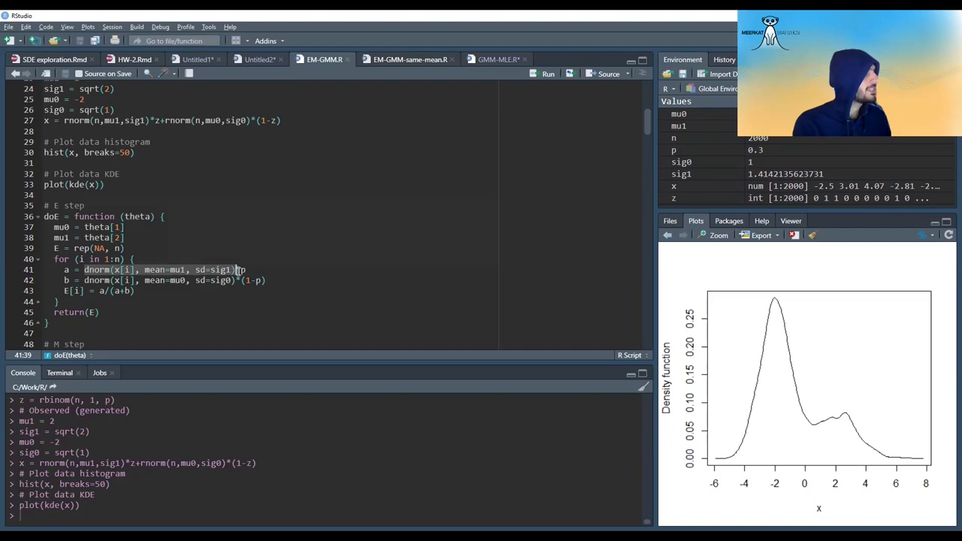
{"action": "left_click", "coordinate": [241, 269]}
{"action": "left_click_drag", "start_coordinate": [84, 280], "coordinate": [238, 279]}
{"action": "left_click", "coordinate": [236, 280]}
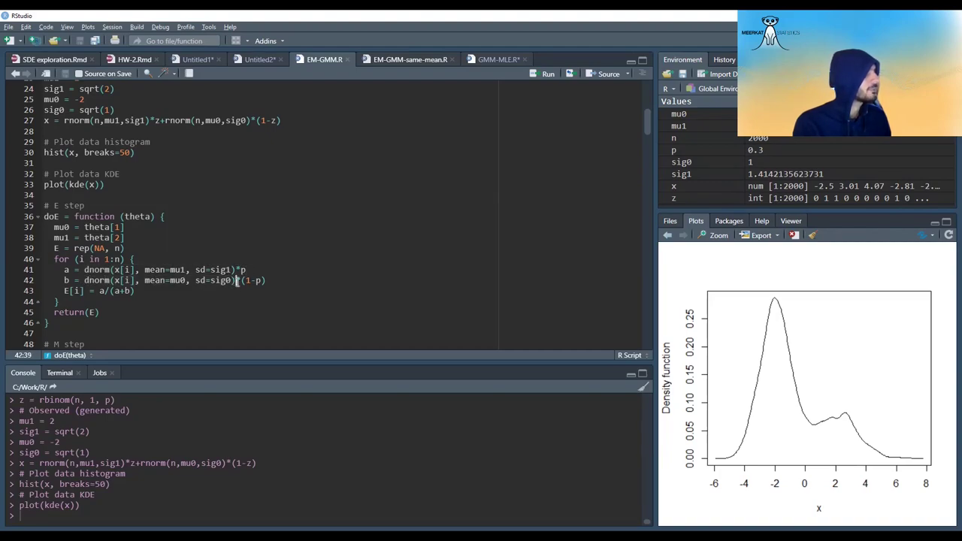
{"action": "left_click_drag", "start_coordinate": [65, 291], "coordinate": [85, 291]}
{"action": "left_click_drag", "start_coordinate": [99, 291], "coordinate": [104, 290]}
{"action": "type", "text": "b)"}
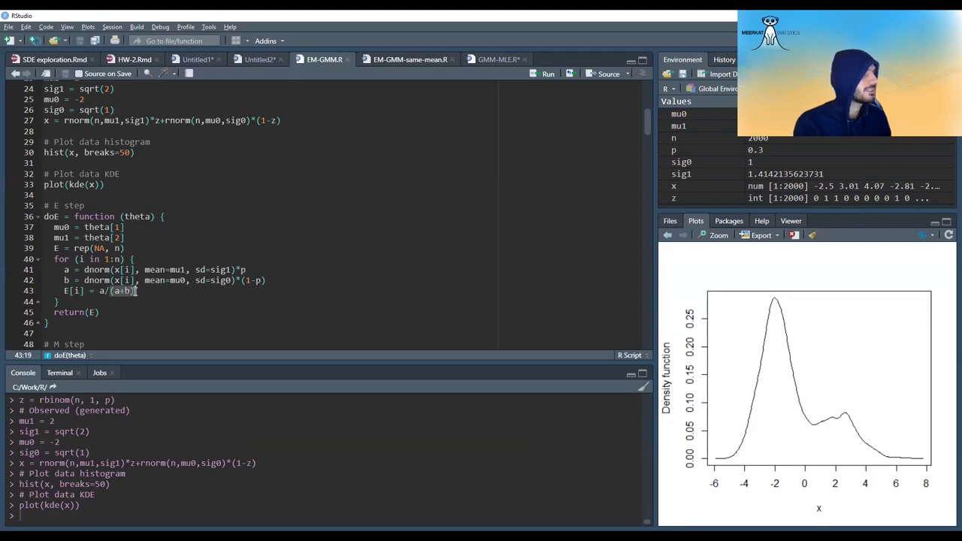
{"action": "scroll", "coordinate": [98, 217], "scroll_direction": "down", "scroll_amount": 1}
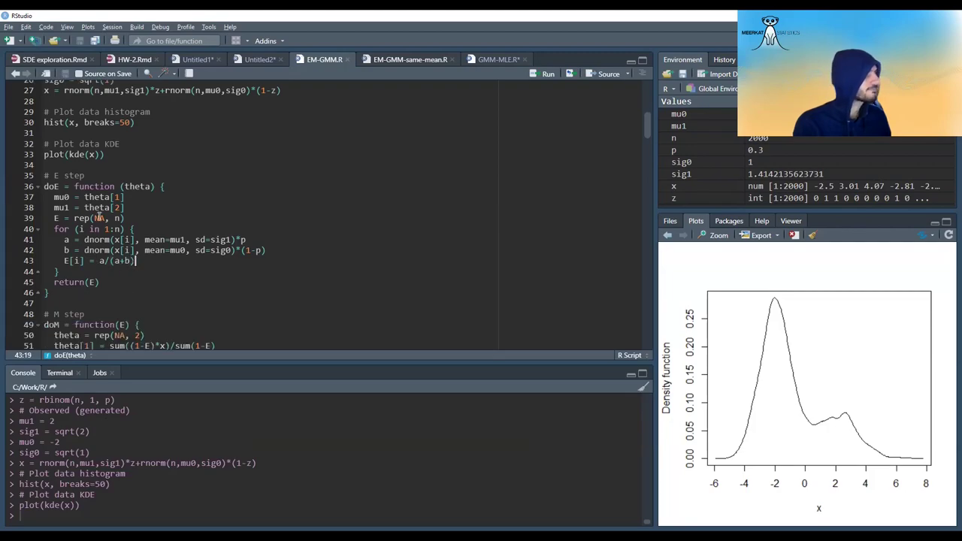
{"action": "left_click", "coordinate": [132, 260]}
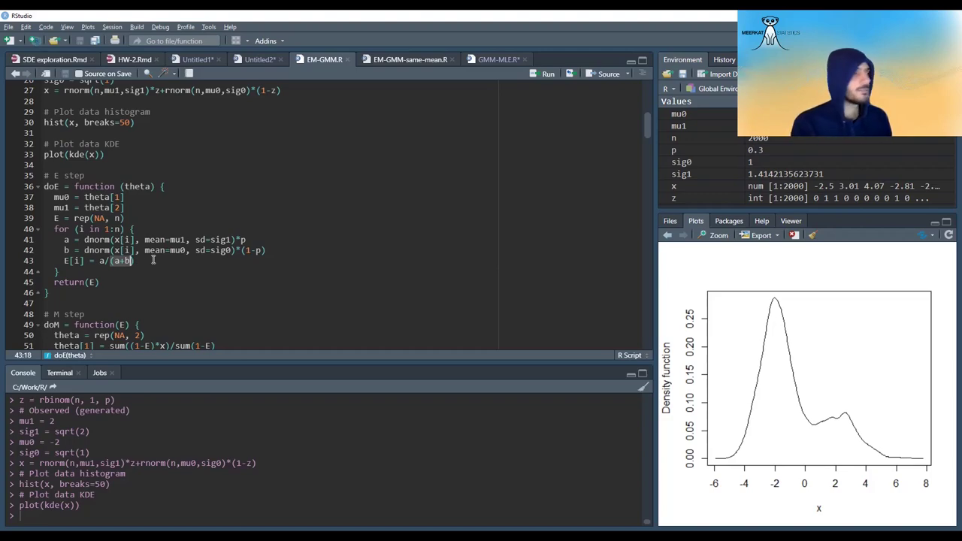
{"action": "scroll", "coordinate": [154, 259], "scroll_direction": "down", "scroll_amount": 1}
{"action": "left_click", "coordinate": [89, 265]}
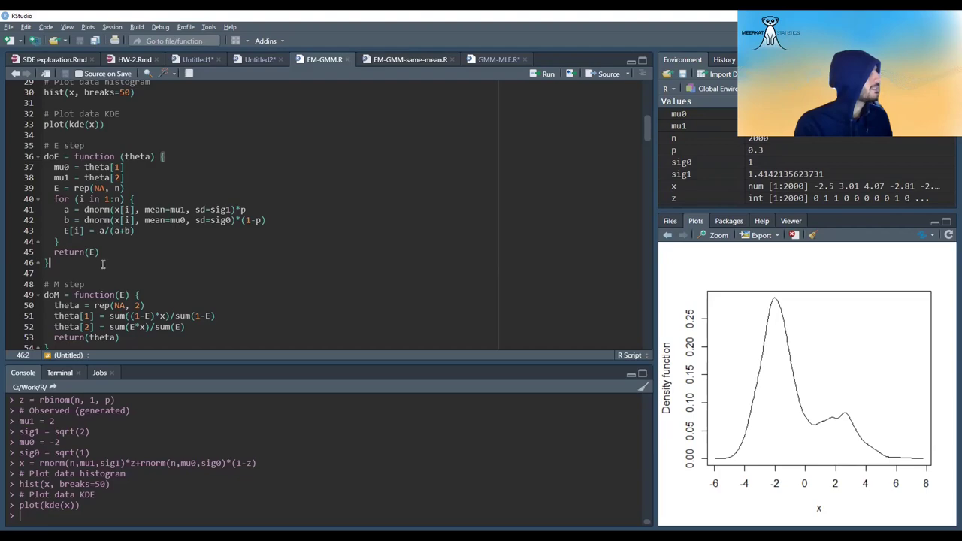
{"action": "key", "text": "ctrl+Return"}
Check the comment above the set.seed line for which parameters are assumed known and which are estimated.
{"action": "scroll", "coordinate": [105, 259], "scroll_direction": "down", "scroll_amount": 2}
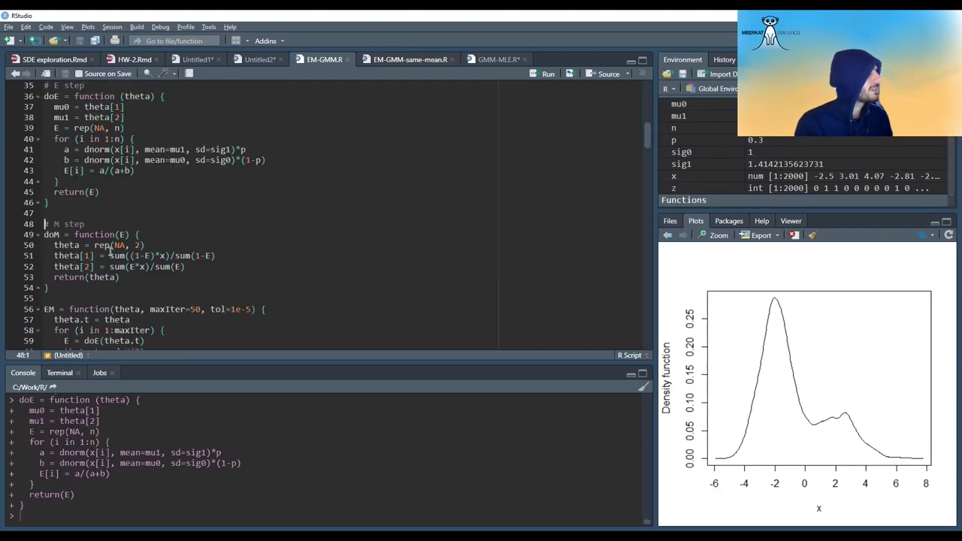
{"action": "left_click", "coordinate": [84, 288]}
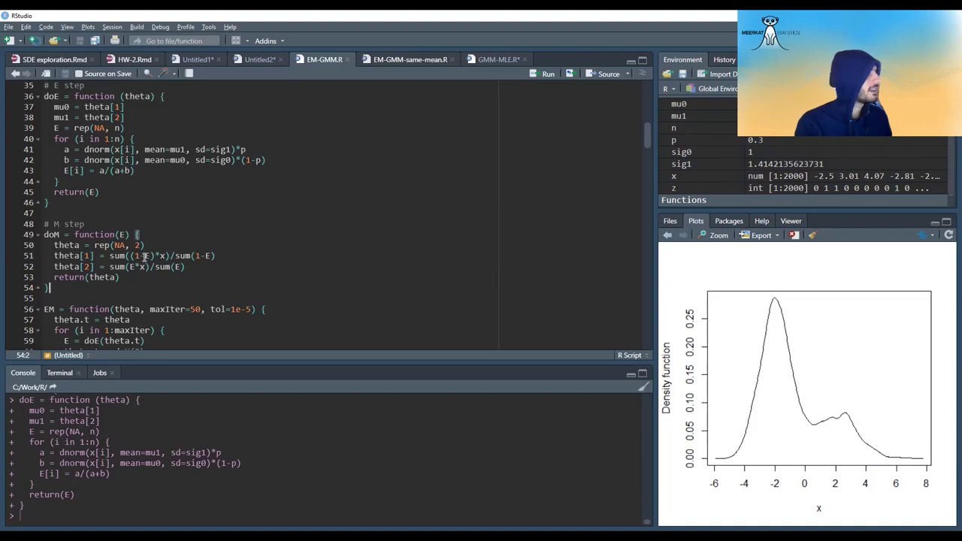
{"action": "scroll", "coordinate": [129, 256], "scroll_direction": "up", "scroll_amount": 5}
{"action": "scroll", "coordinate": [111, 223], "scroll_direction": "up", "scroll_amount": 4}
{"action": "left_click_drag", "start_coordinate": [105, 123], "coordinate": [150, 122]}
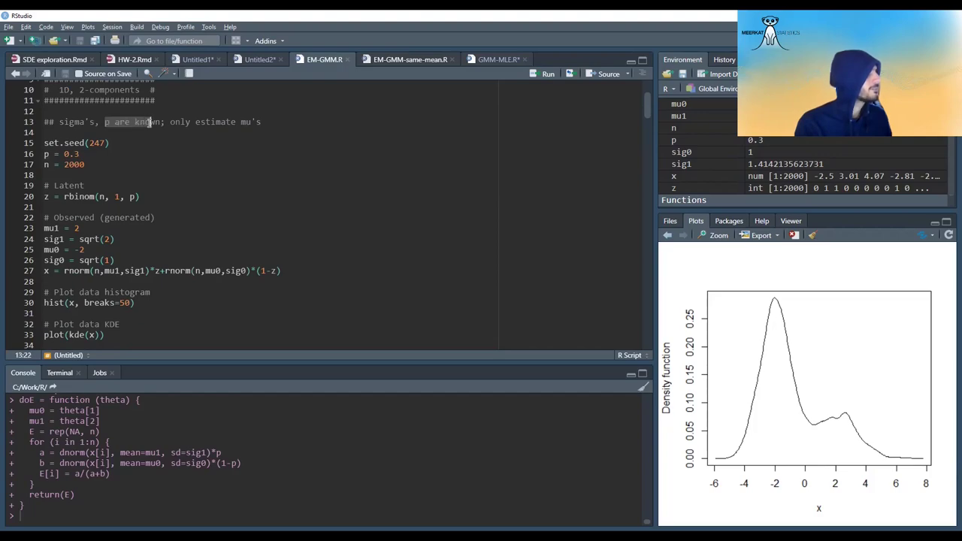
{"action": "left_click_drag", "start_coordinate": [59, 121], "coordinate": [159, 124]}
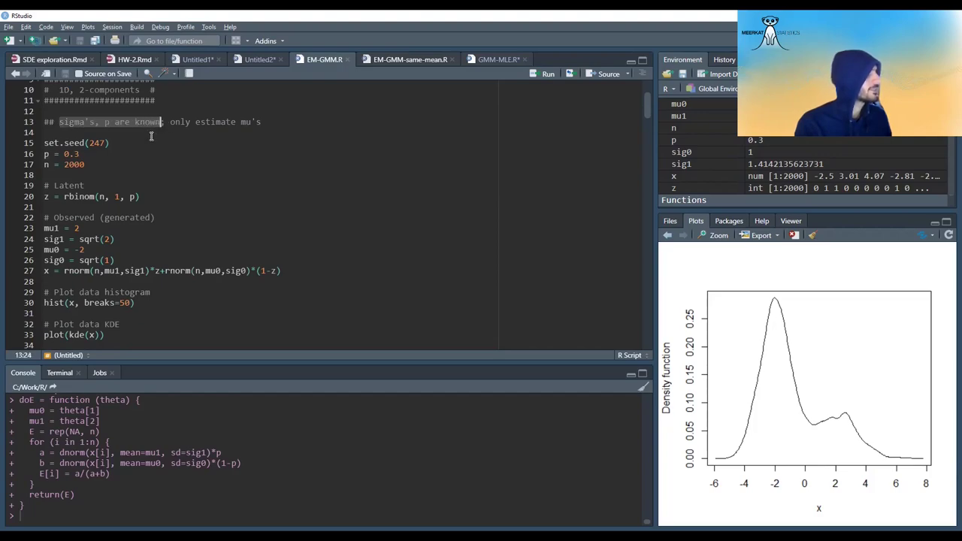
{"action": "left_click", "coordinate": [251, 121]}
{"action": "scroll", "coordinate": [278, 144], "scroll_direction": "down", "scroll_amount": 6}
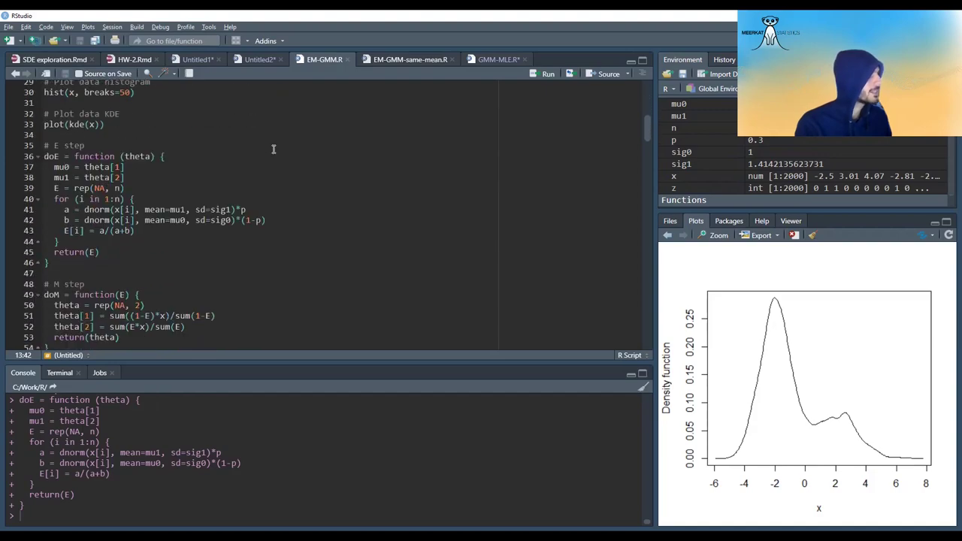
Review the M-step update formulas for theta[1] and theta[2] and run the doM function definition.
{"action": "scroll", "coordinate": [271, 155], "scroll_direction": "down", "scroll_amount": 2}
{"action": "scroll", "coordinate": [122, 275], "scroll_direction": "down", "scroll_amount": 1}
{"action": "left_click", "coordinate": [79, 215]}
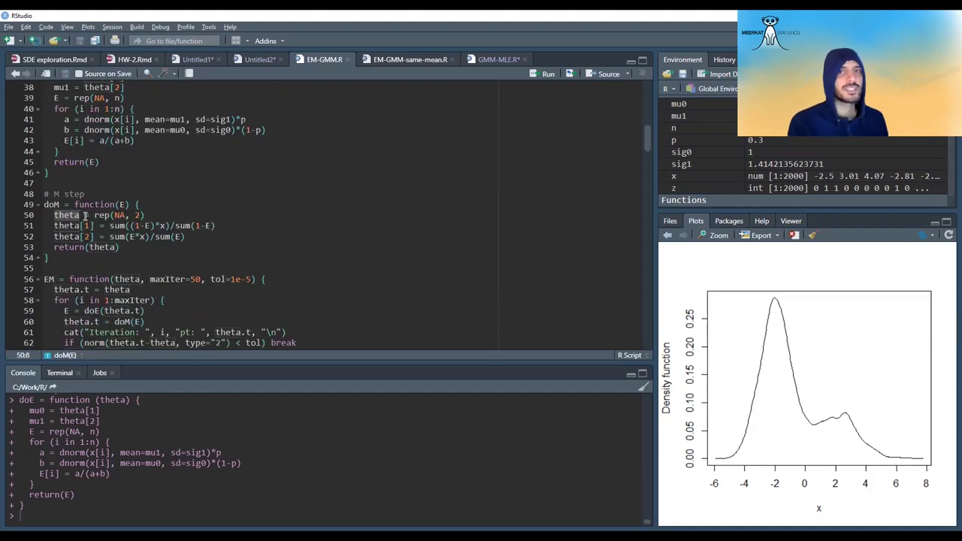
{"action": "left_click", "coordinate": [89, 226]}
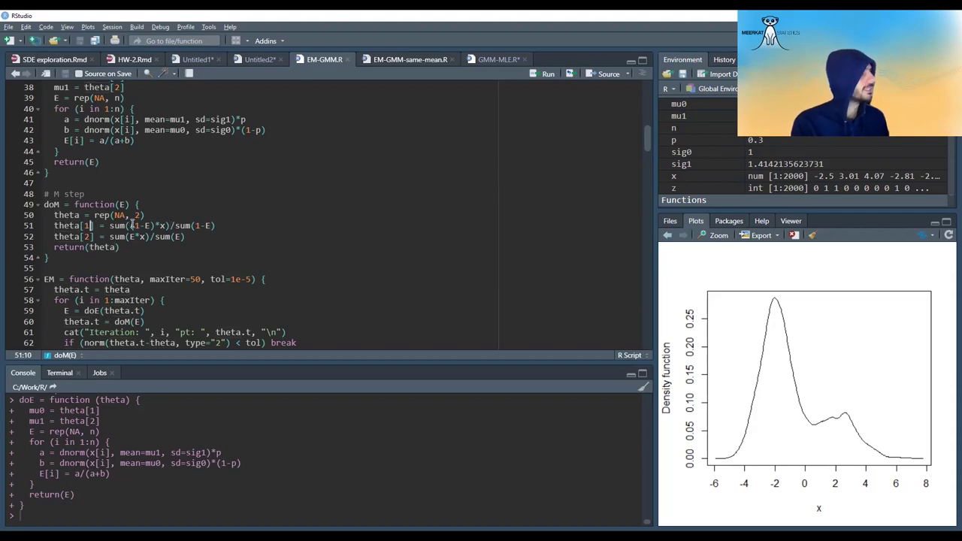
{"action": "left_click_drag", "start_coordinate": [110, 225], "coordinate": [207, 226]}
{"action": "left_click_drag", "start_coordinate": [109, 236], "coordinate": [189, 237]}
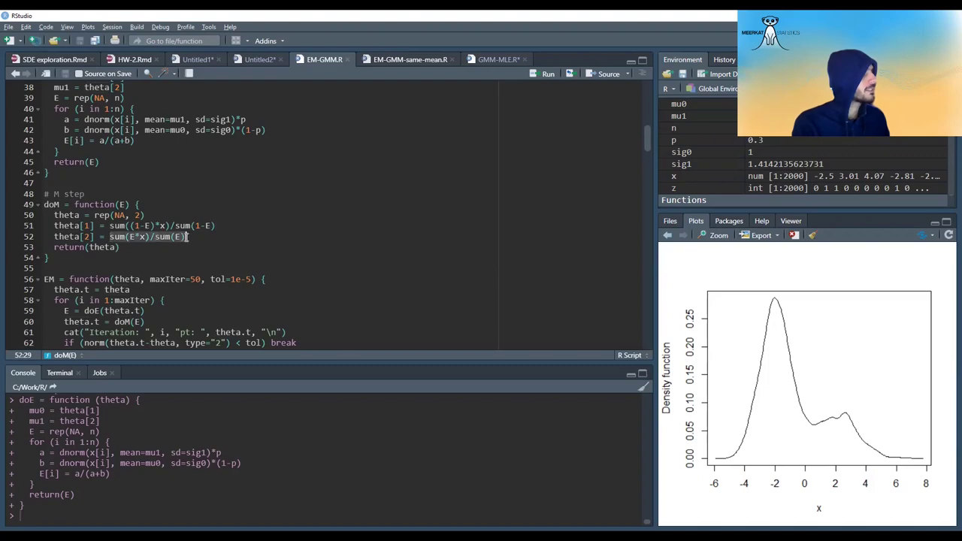
{"action": "left_click", "coordinate": [188, 237]}
{"action": "left_click_drag", "start_coordinate": [110, 237], "coordinate": [186, 237]}
{"action": "left_click", "coordinate": [183, 236]}
{"action": "key", "text": "ctrl+Return"}
Review the doE and doM calls and the tolerance check in the EM loop, and run the EM function definition.
{"action": "scroll", "coordinate": [104, 188], "scroll_direction": "down", "scroll_amount": 3}
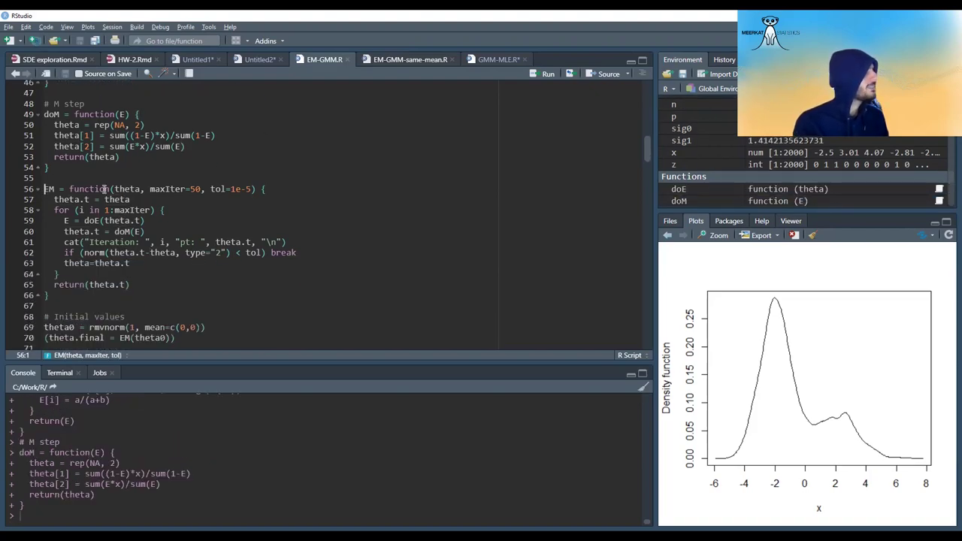
{"action": "left_click", "coordinate": [88, 220]}
{"action": "left_click", "coordinate": [78, 232]}
{"action": "left_click", "coordinate": [147, 232]}
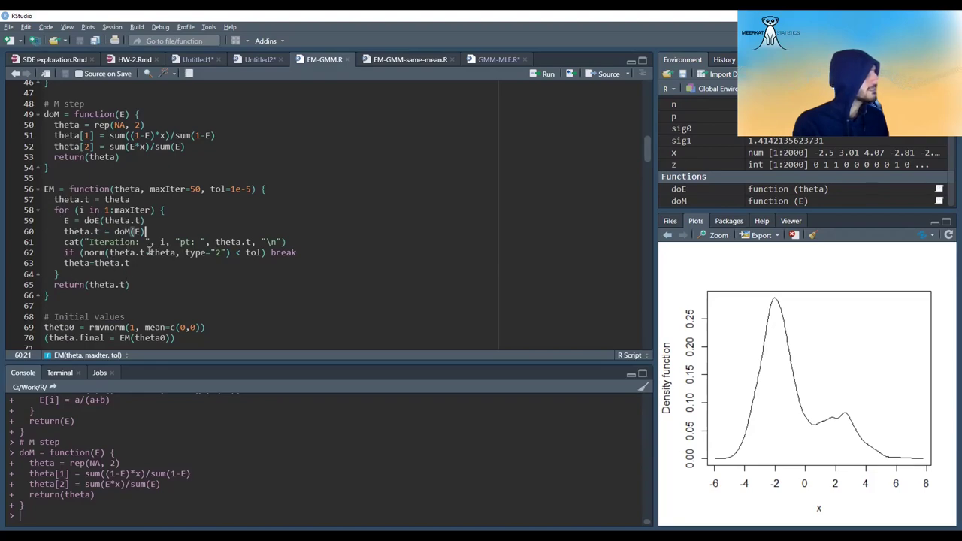
{"action": "left_click", "coordinate": [245, 253]}
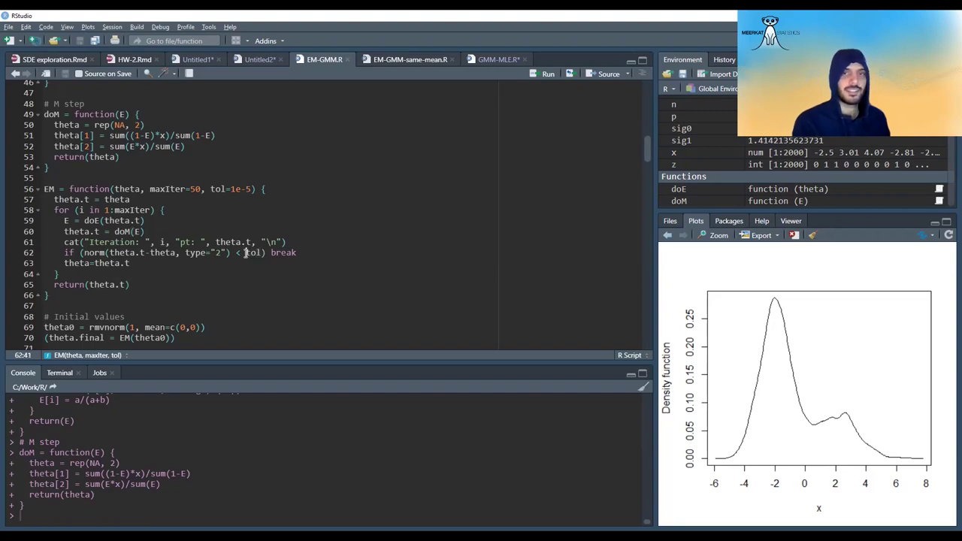
{"action": "left_click", "coordinate": [182, 295]}
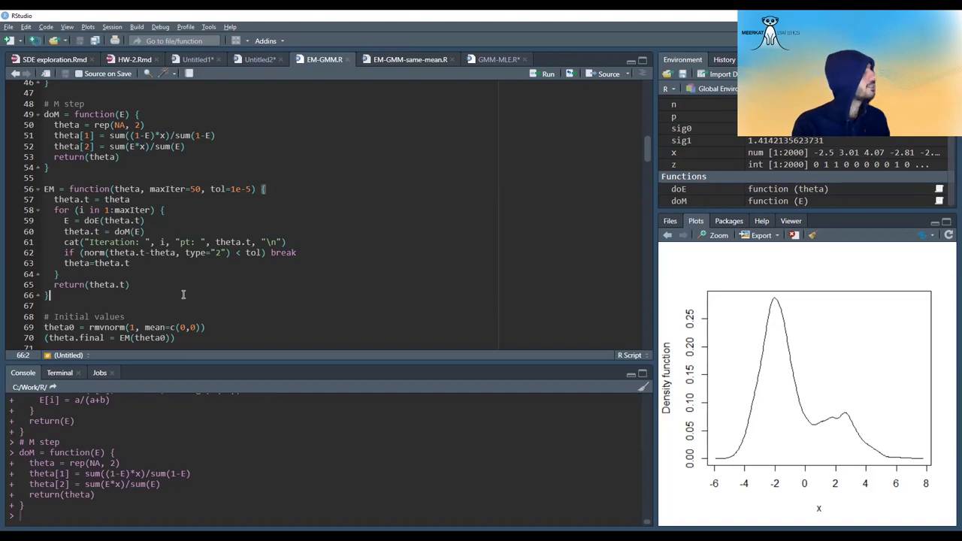
{"action": "key", "text": "ctrl+Return"}
Generate the initial values theta0 with rmvnorm(1, mean=c(0,0)) and print theta0 in the console.
{"action": "scroll", "coordinate": [223, 251], "scroll_direction": "down", "scroll_amount": 4}
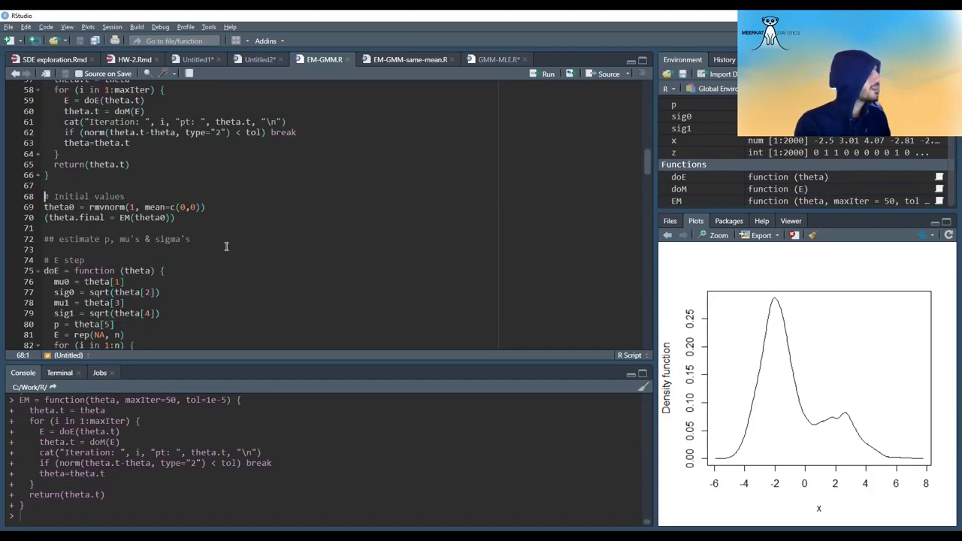
{"action": "key", "text": "ctrl+Return"}
{"action": "key", "text": "Up"}
{"action": "key", "text": "ctrl+shift+Right"}
{"action": "key", "text": "ctrl+Return"}
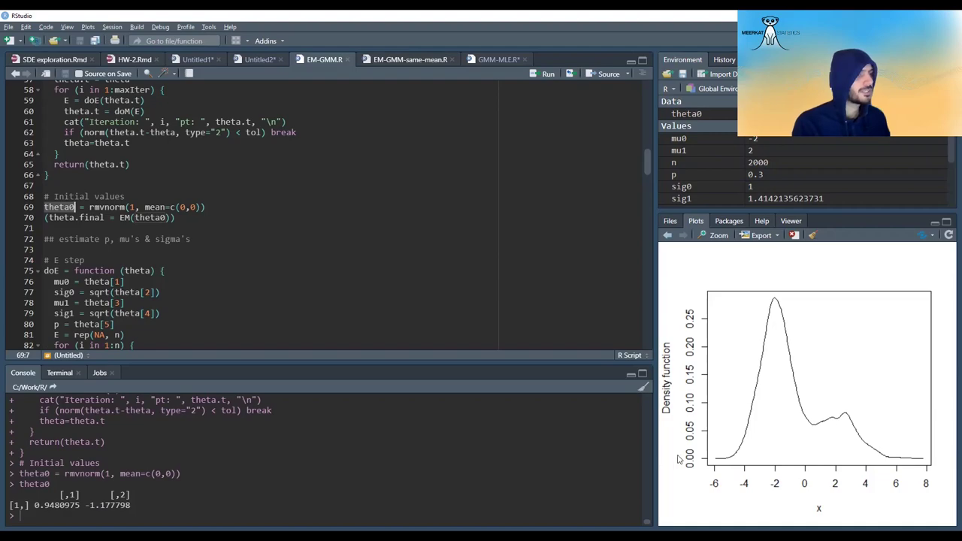
Run EM from theta0, storing the estimates in theta.final and printing them.
{"action": "key", "text": "Down"}
{"action": "key", "text": "ctrl+Return"}
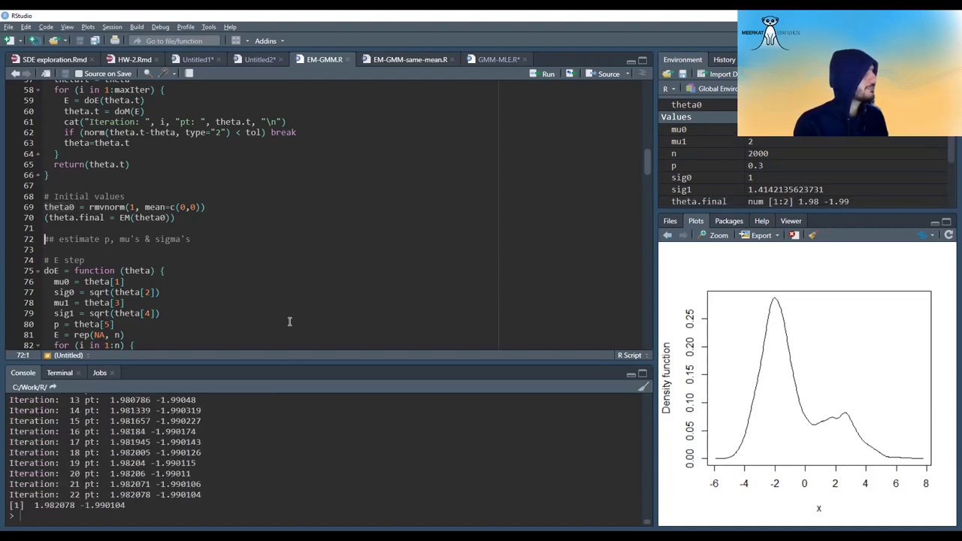
{"action": "scroll", "coordinate": [292, 237], "scroll_direction": "up", "scroll_amount": 3}
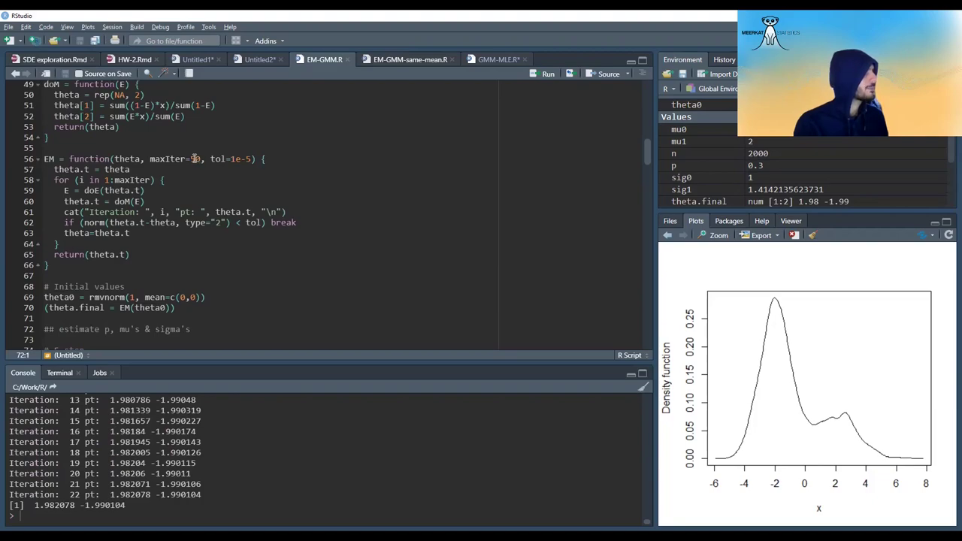